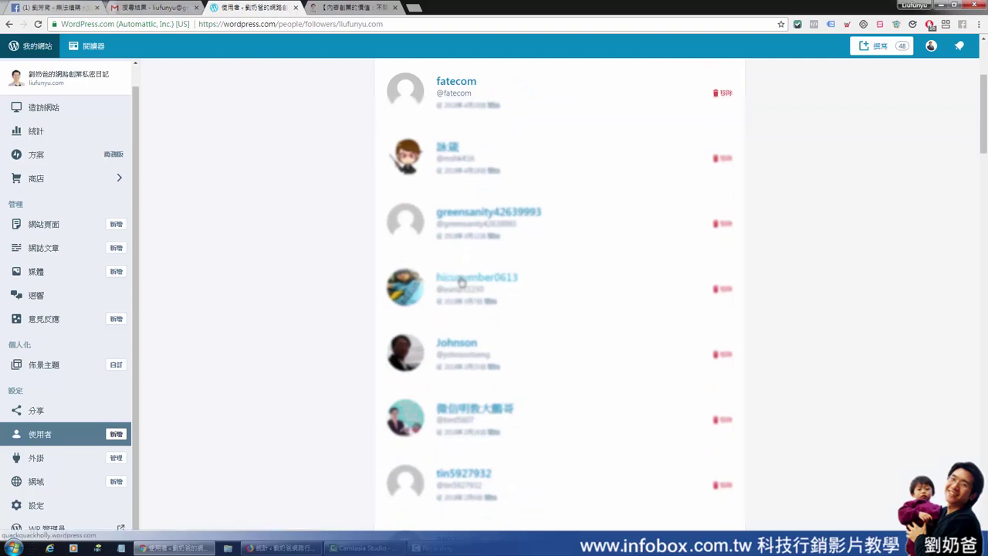
# View a follower's blog, True Development, from the followers list, open its website in a separate tab and highlight its address
pyautogui.click(460, 279)
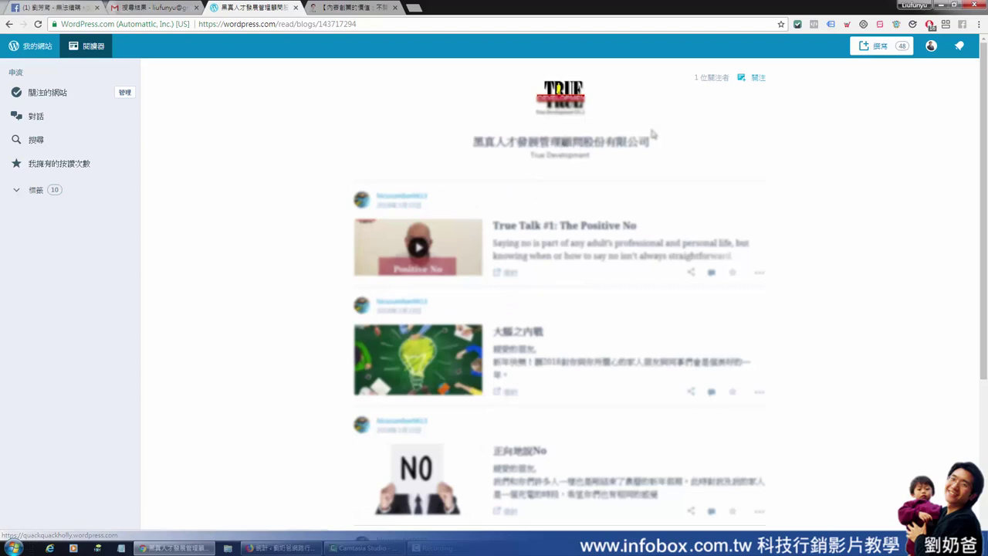
pyautogui.middleClick(564, 145)
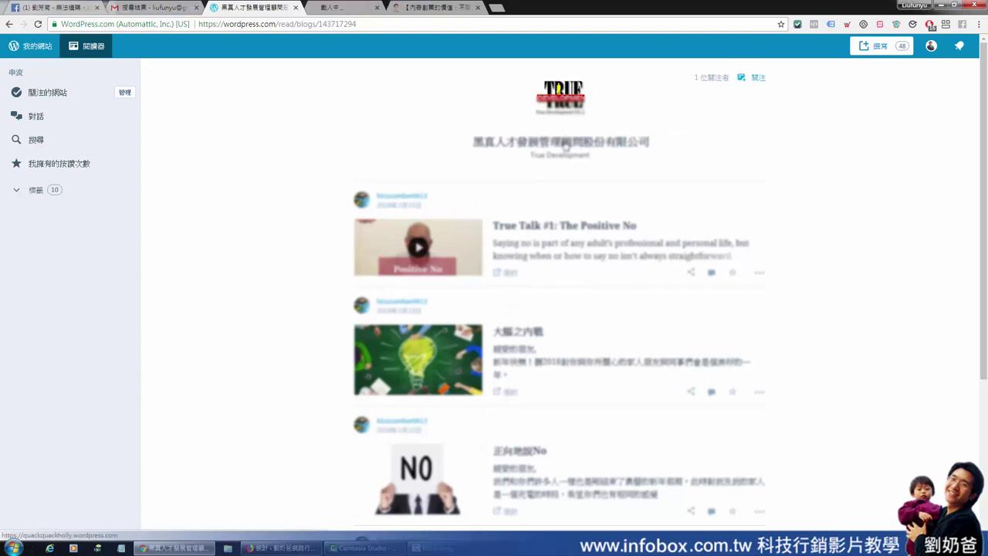
pyautogui.click(369, 8)
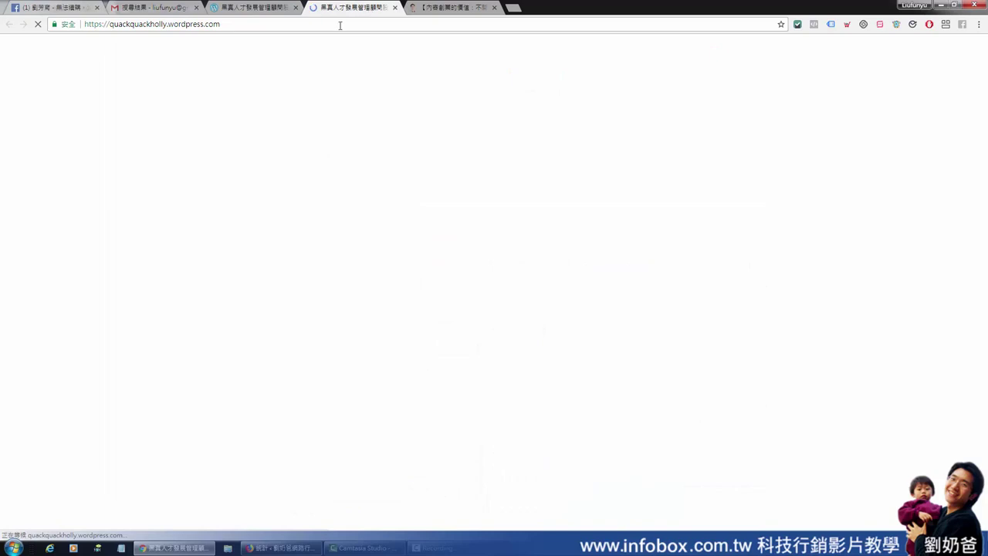
pyautogui.moveTo(224, 24); pyautogui.dragTo(76, 21)
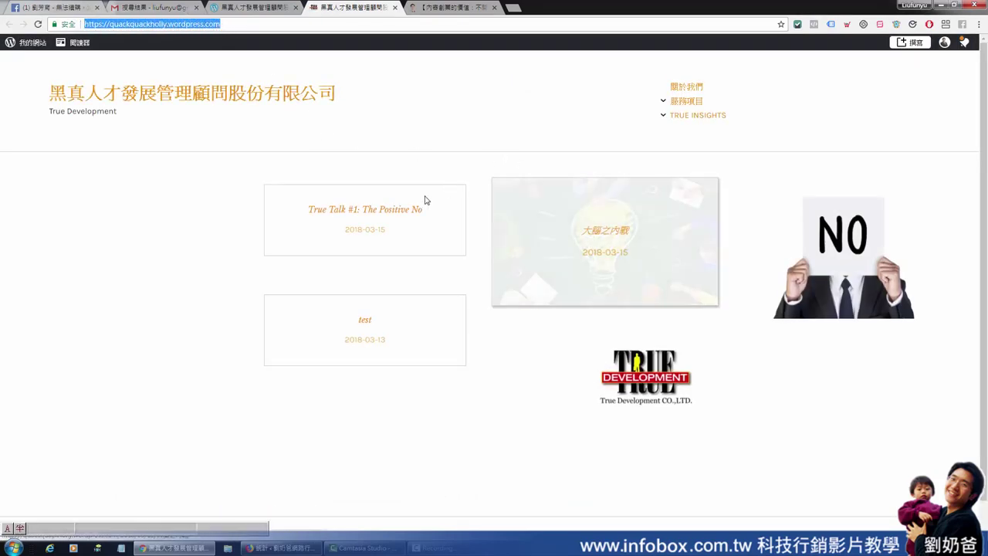
# Return to the own blog's statistics and open the detailed 文章與頁面 report for April 27, 2018, highlighting its date
pyautogui.hotkey('ctrl', 'shift', 'Tab')
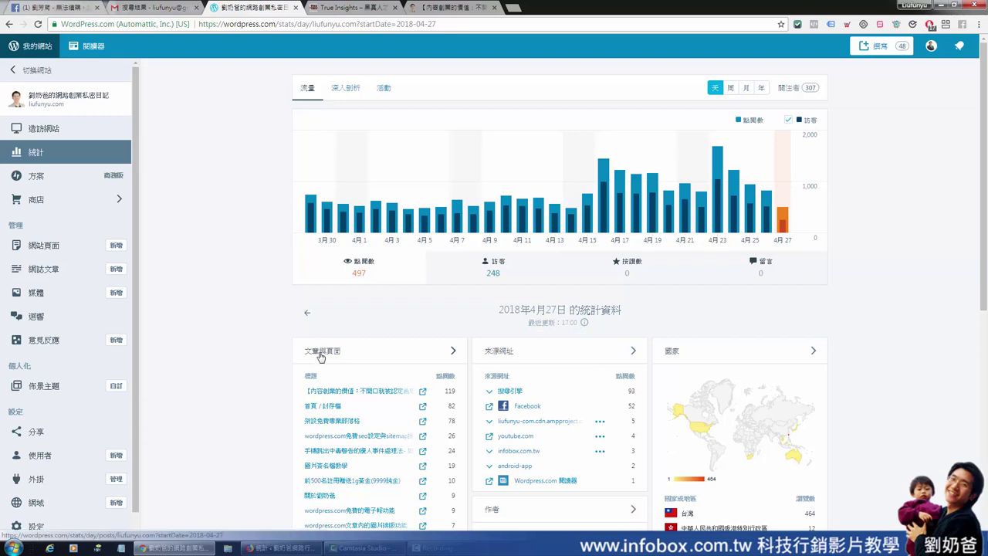
pyautogui.scroll(-1, 416, 351)
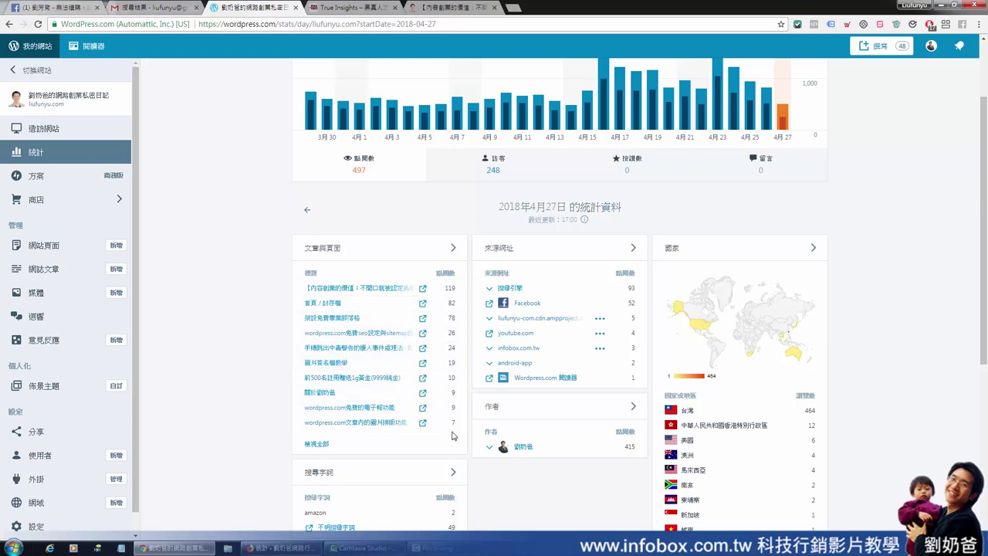
pyautogui.click(453, 248)
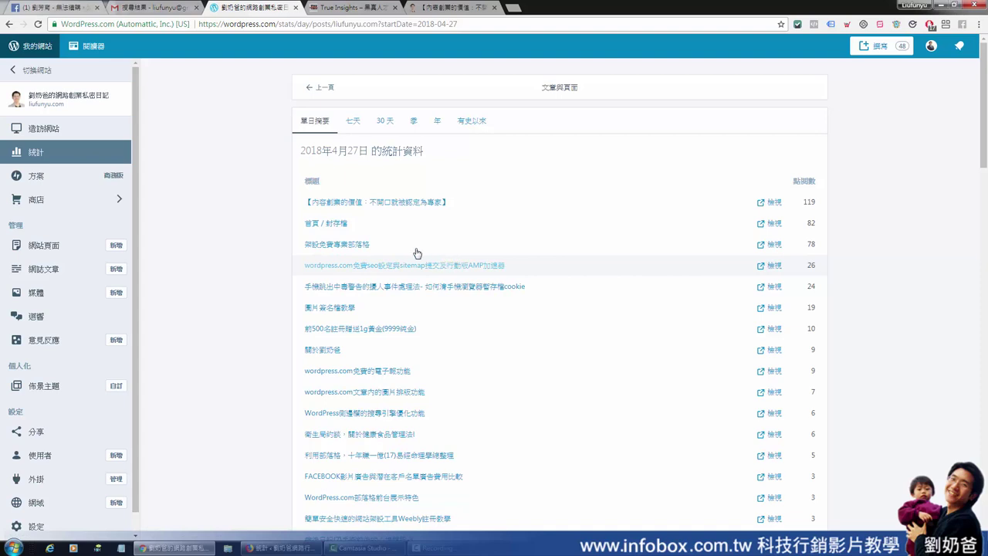
pyautogui.moveTo(337, 151); pyautogui.dragTo(374, 155)
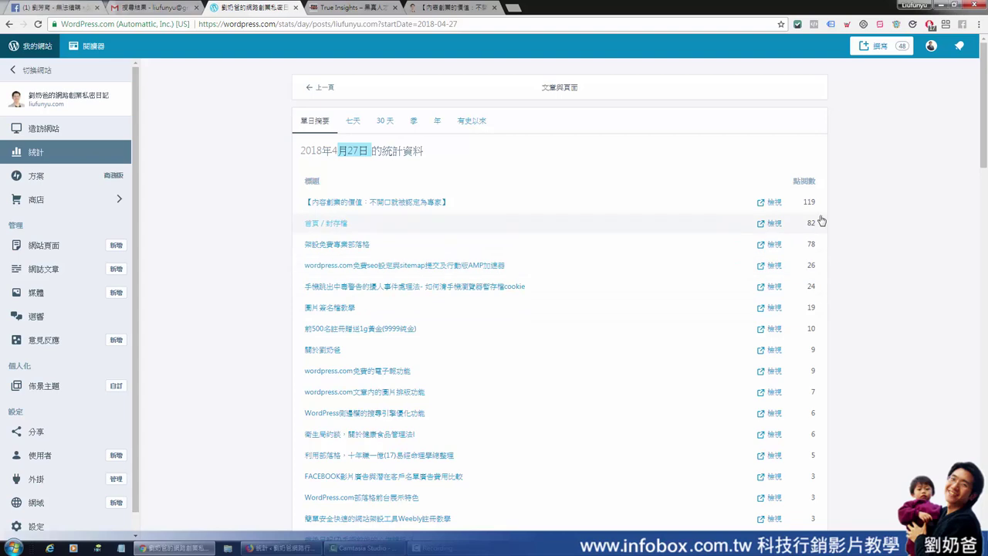
pyautogui.click(371, 151)
pyautogui.moveTo(369, 151); pyautogui.dragTo(333, 154)
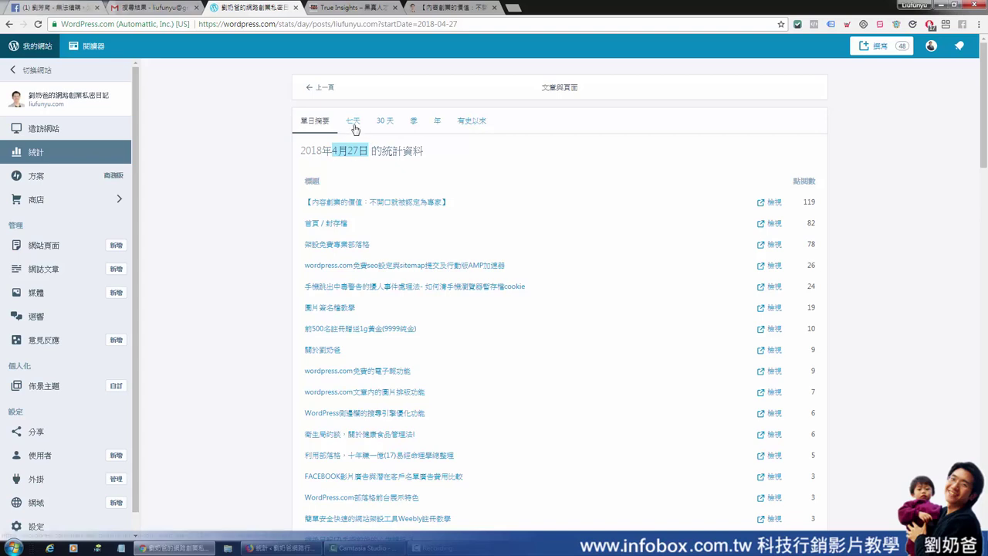
# Compare post and page views over seven days, 30 days, the quarter, the year and all time, reading through the all-time ranking
pyautogui.click(354, 121)
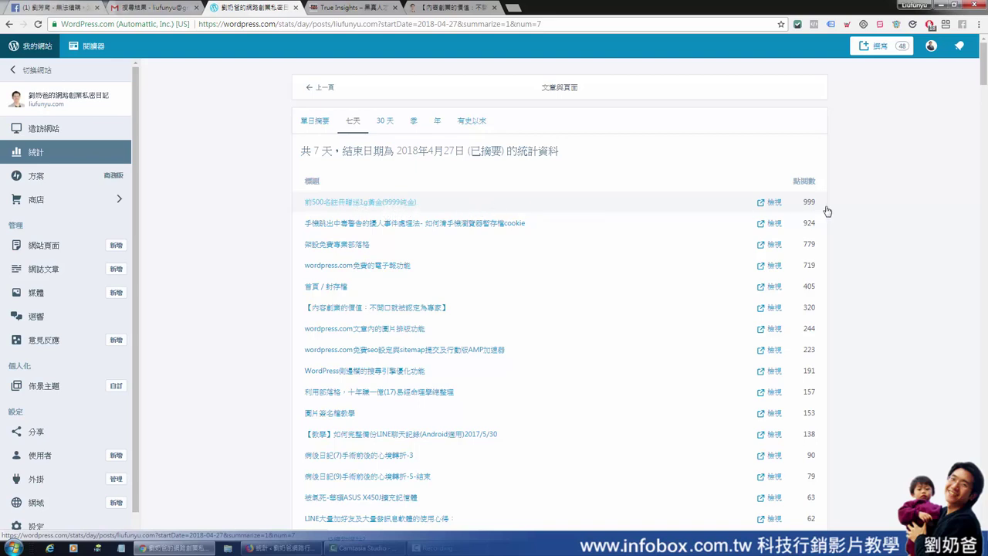
pyautogui.click(384, 121)
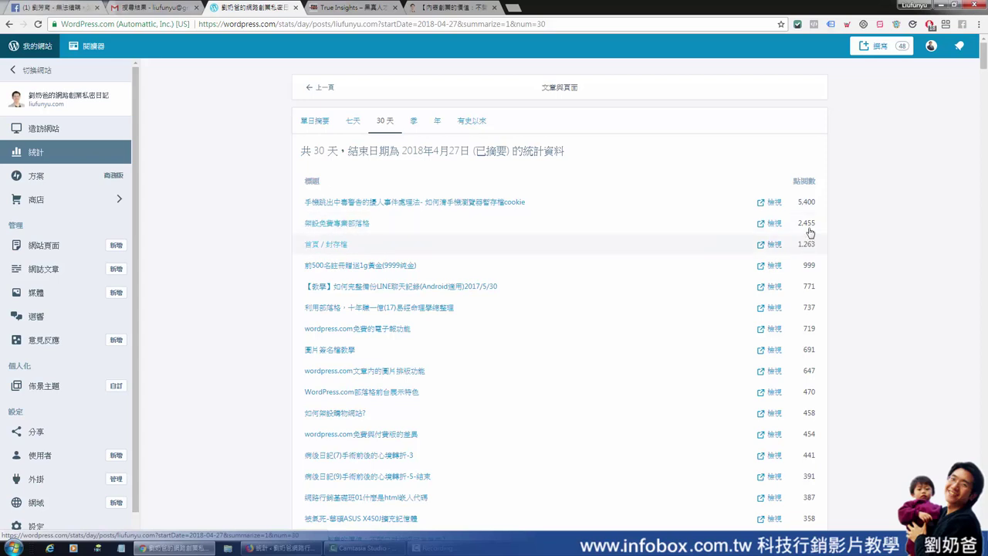
pyautogui.click(415, 122)
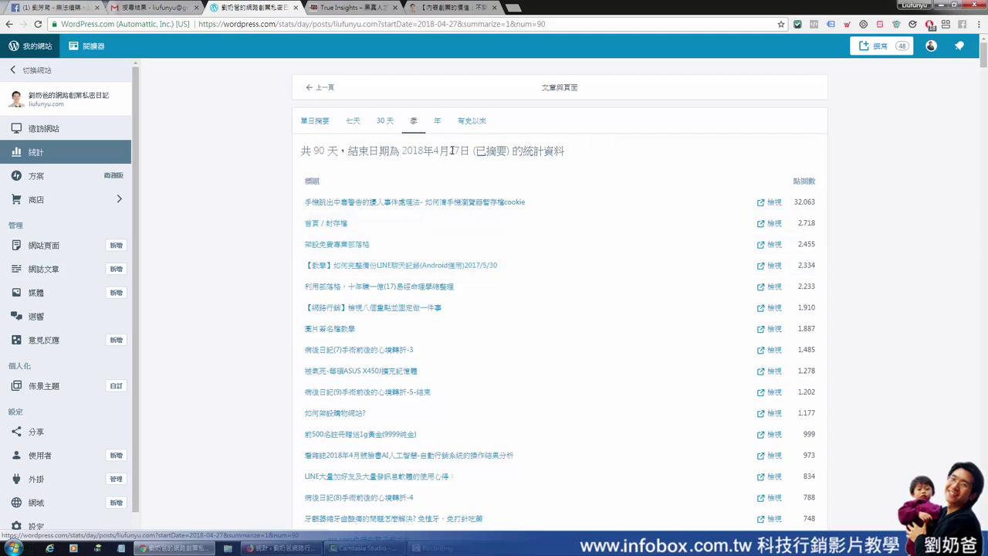
pyautogui.click(437, 124)
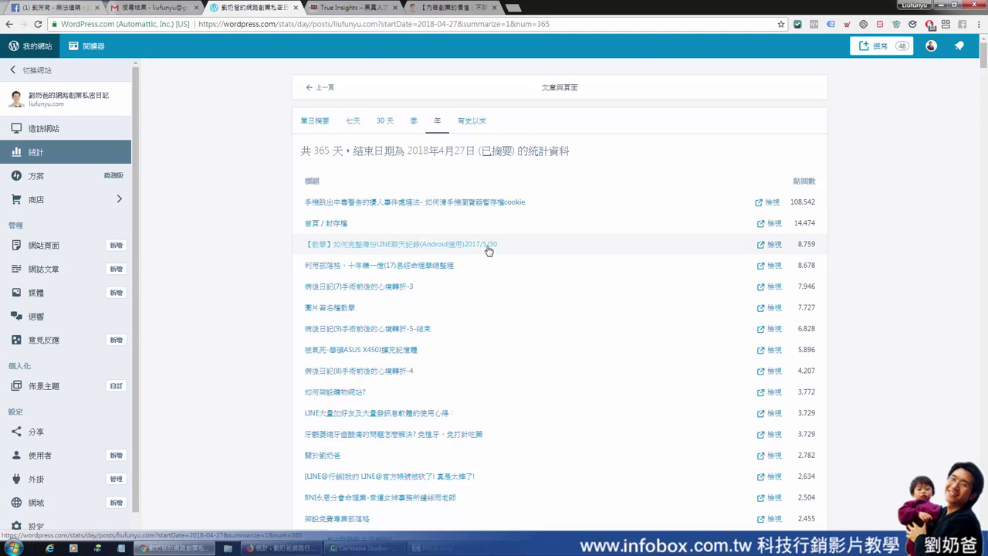
pyautogui.click(477, 122)
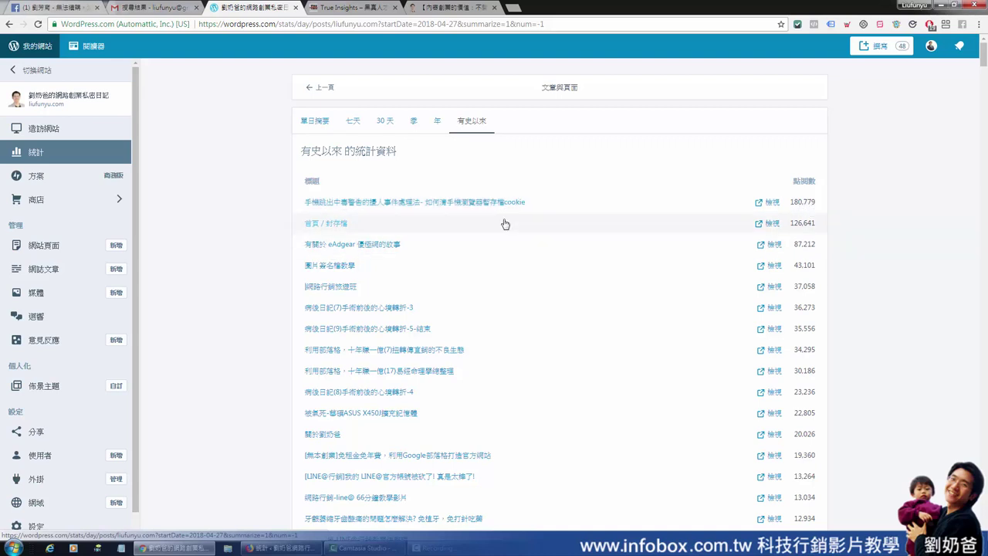
pyautogui.scroll(-1, 381, 267)
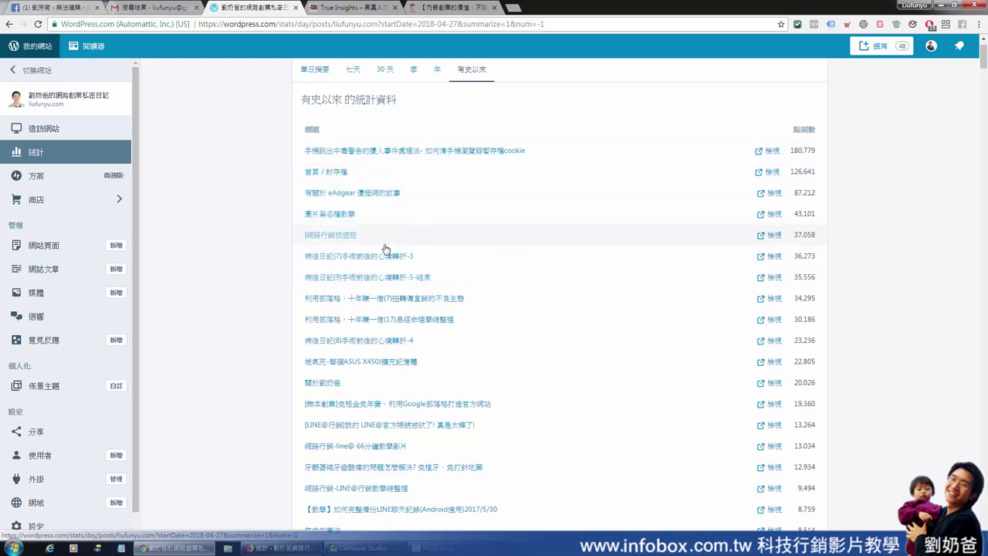
pyautogui.scroll(-1, 374, 299)
pyautogui.scroll(-1, 374, 300)
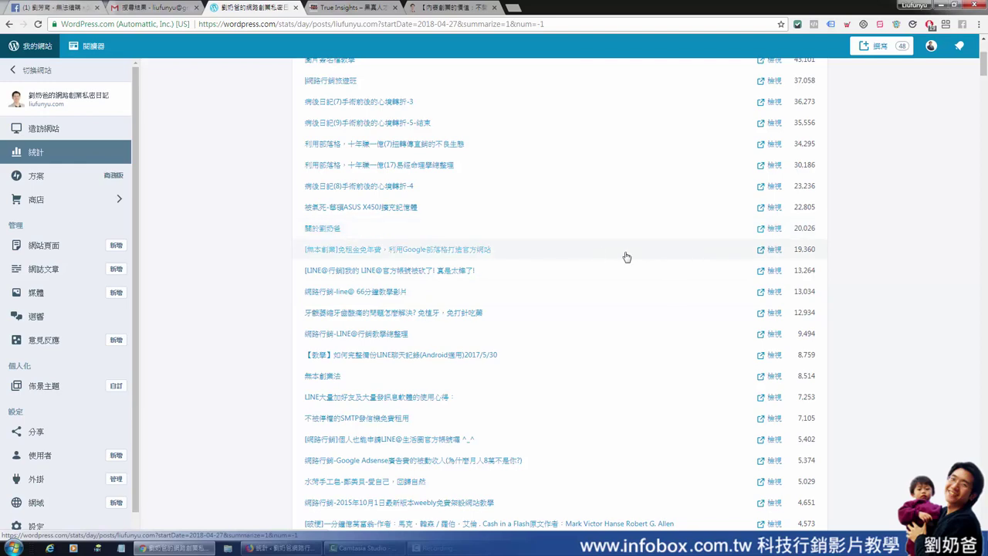
pyautogui.scroll(3, 621, 257)
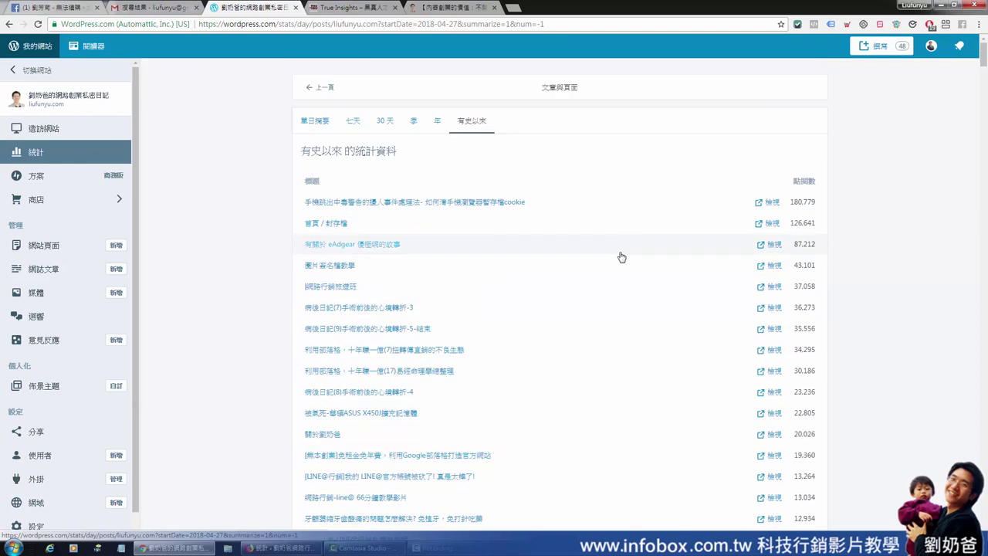
# Go back through the report periods to the daily traffic overview and inspect the April 27 bar's view and visitor figures
pyautogui.click(324, 89)
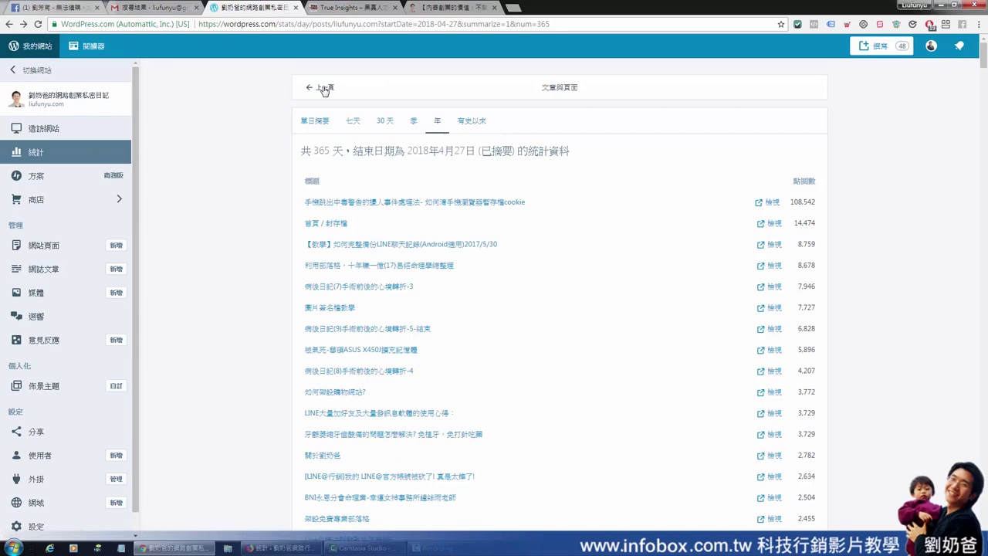
pyautogui.click(324, 89)
pyautogui.click(324, 89)
pyautogui.click(324, 90)
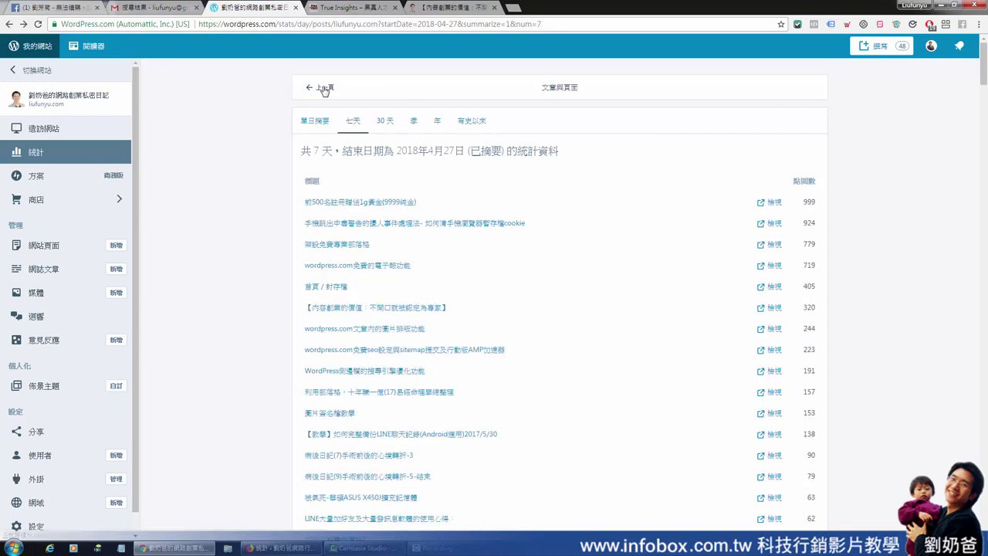
pyautogui.click(324, 89)
pyautogui.click(324, 90)
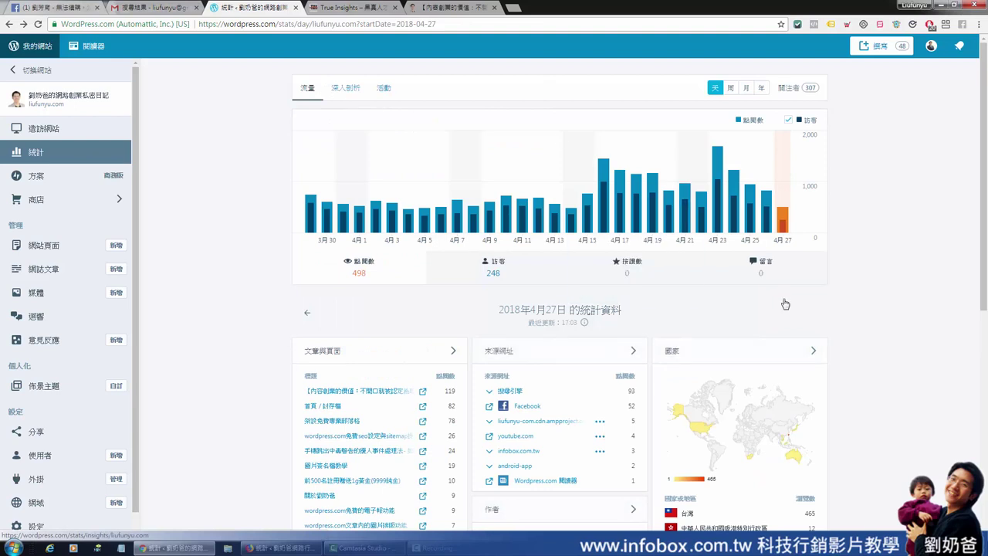
pyautogui.moveTo(783, 222)
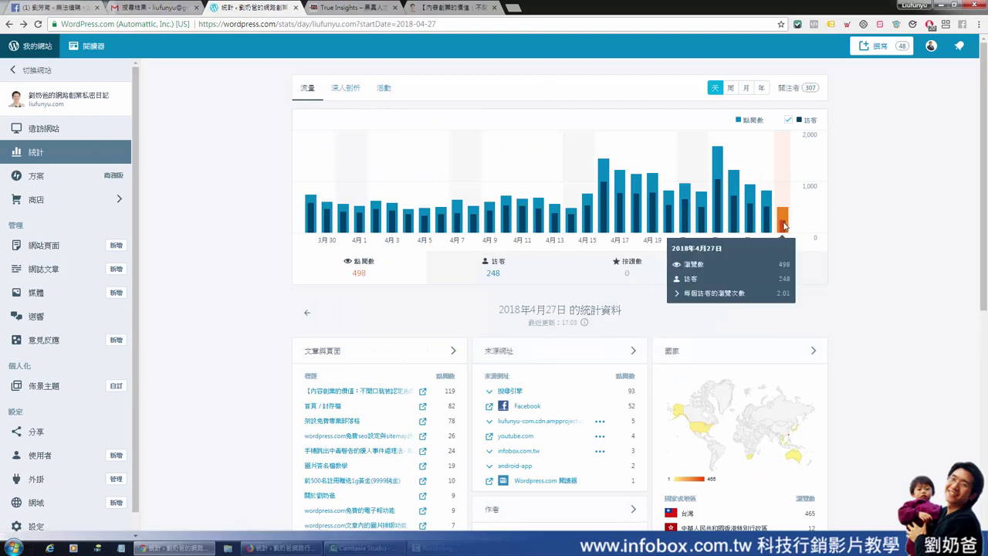
pyautogui.moveTo(580, 310); pyautogui.dragTo(653, 297)
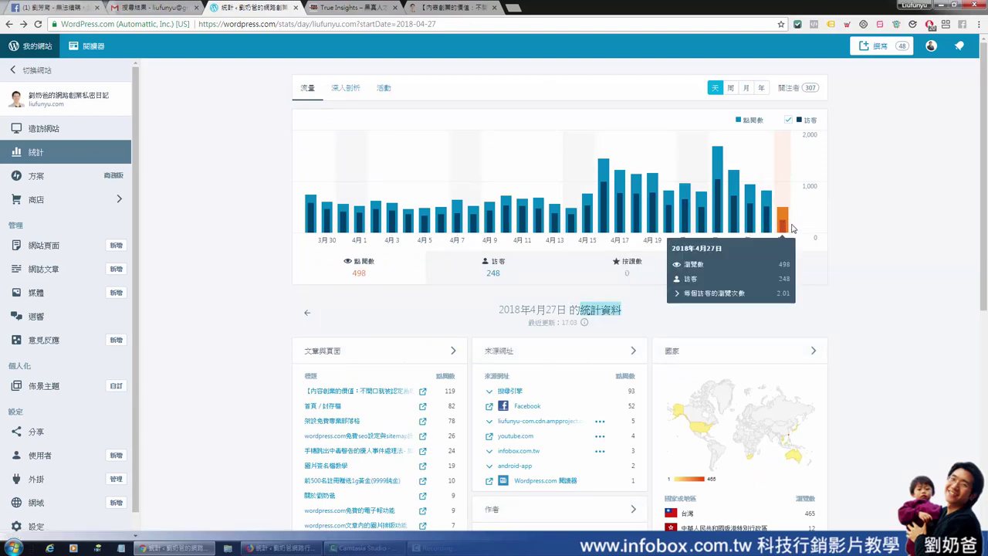
# Display the statistics for April 16, 2018 from the traffic chart and review that day's posts, referrers and countries
pyautogui.click(605, 225)
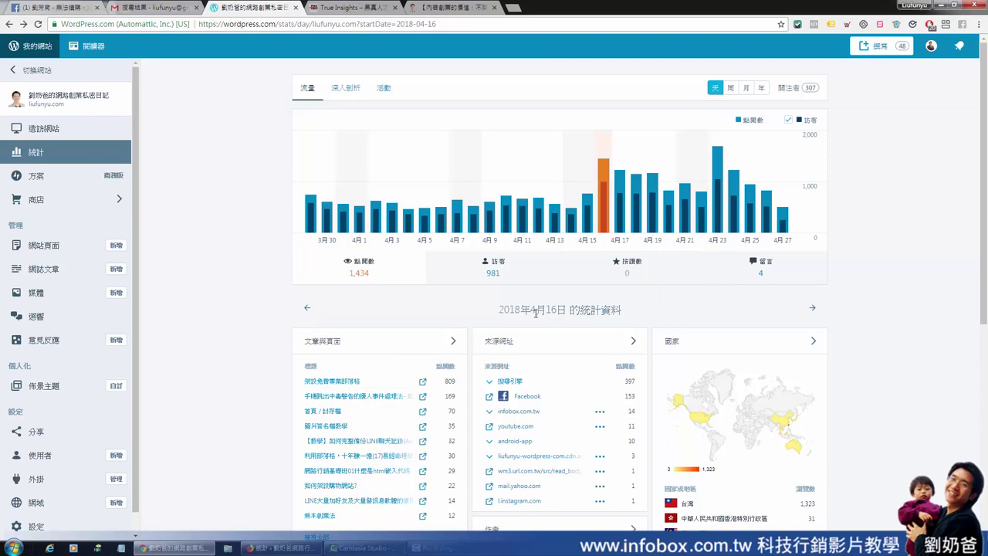
pyautogui.moveTo(530, 309); pyautogui.dragTo(611, 310)
pyautogui.scroll(-2, 571, 382)
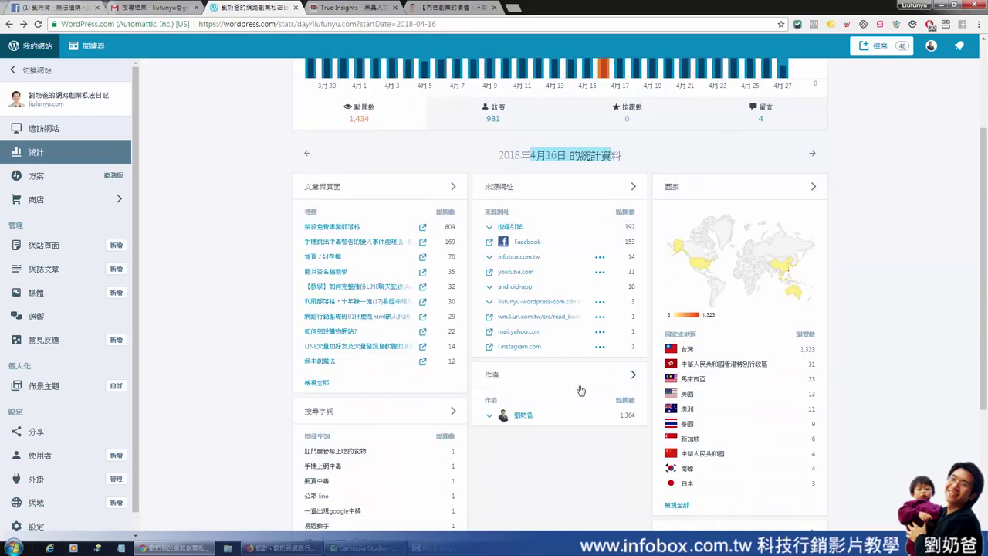
pyautogui.scroll(2, 598, 407)
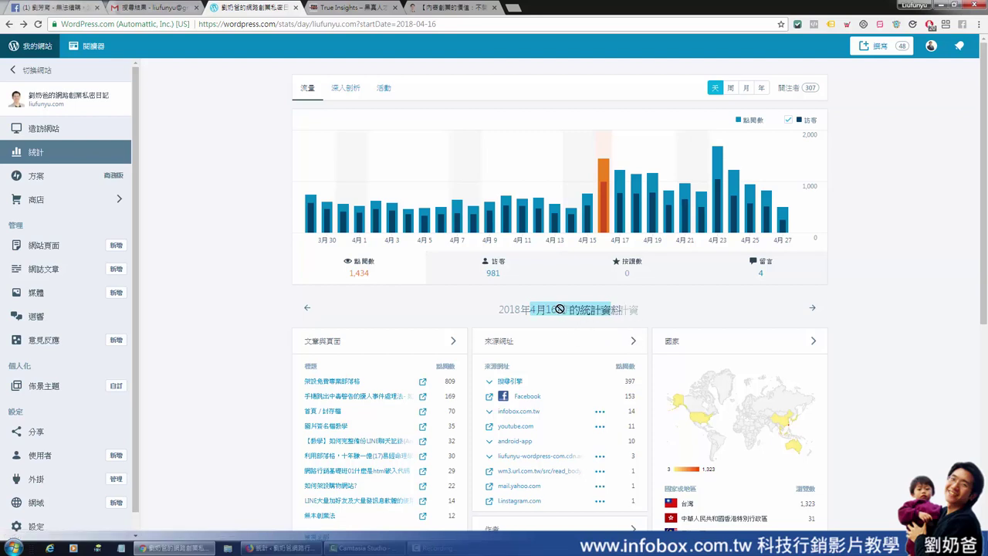
# Open the detailed 來源網址 report for April 16, expand 搜尋引擎 to review its search engine sources, and leave it collapsed
pyautogui.click(634, 342)
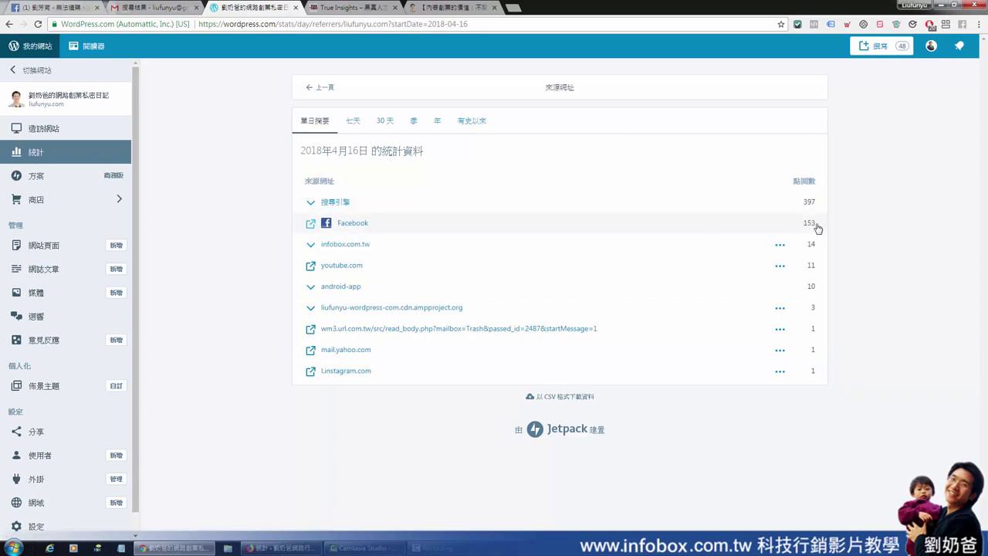
pyautogui.click(313, 203)
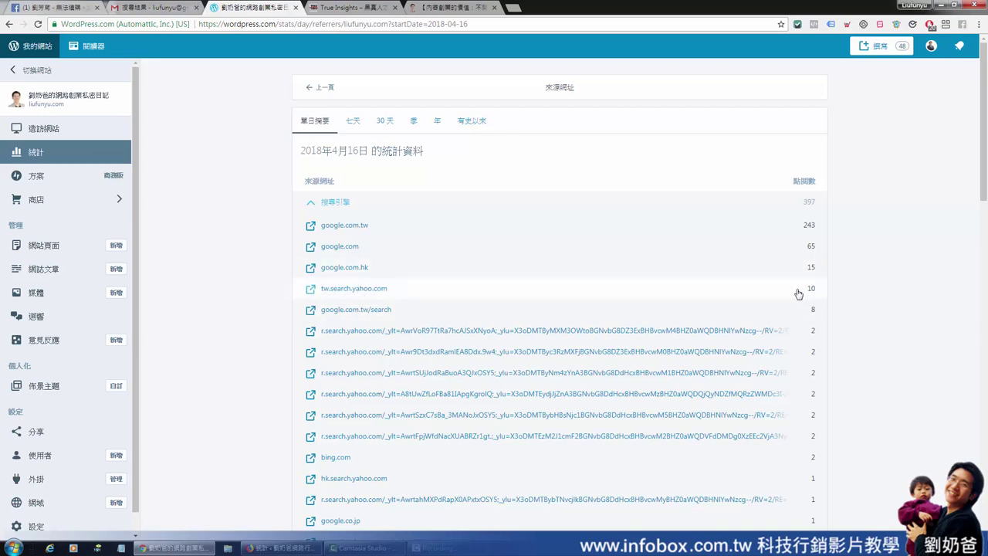
pyautogui.scroll(-2, 347, 318)
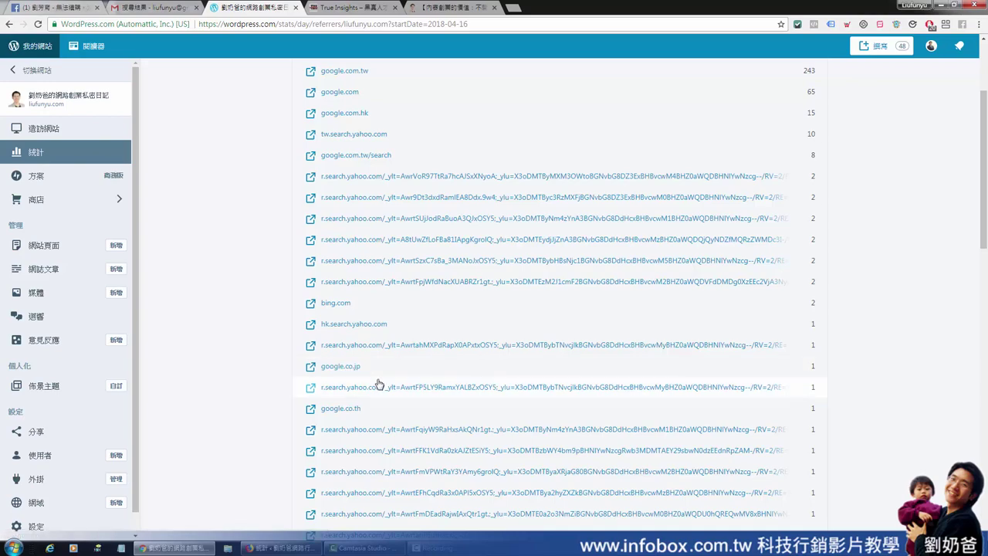
pyautogui.scroll(-2, 398, 383)
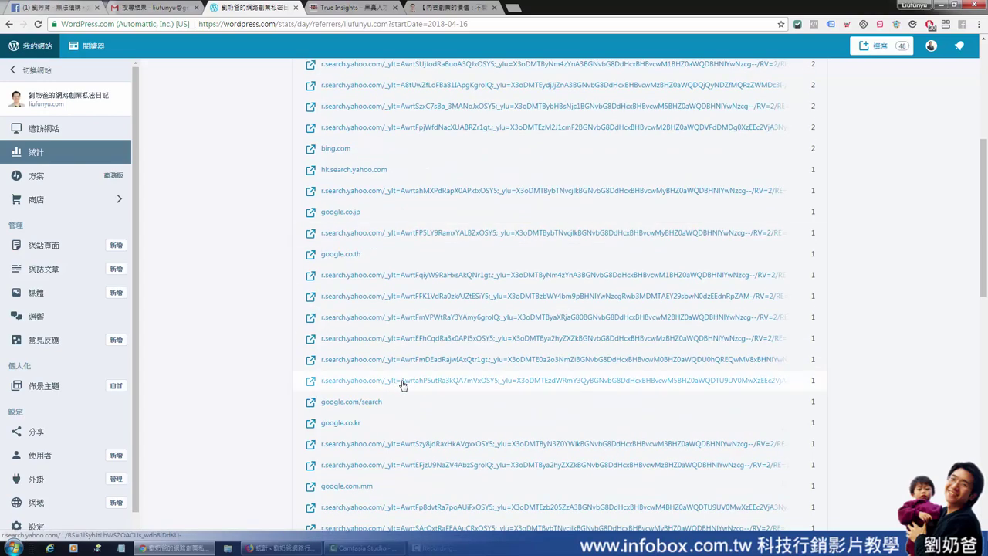
pyautogui.scroll(4, 405, 383)
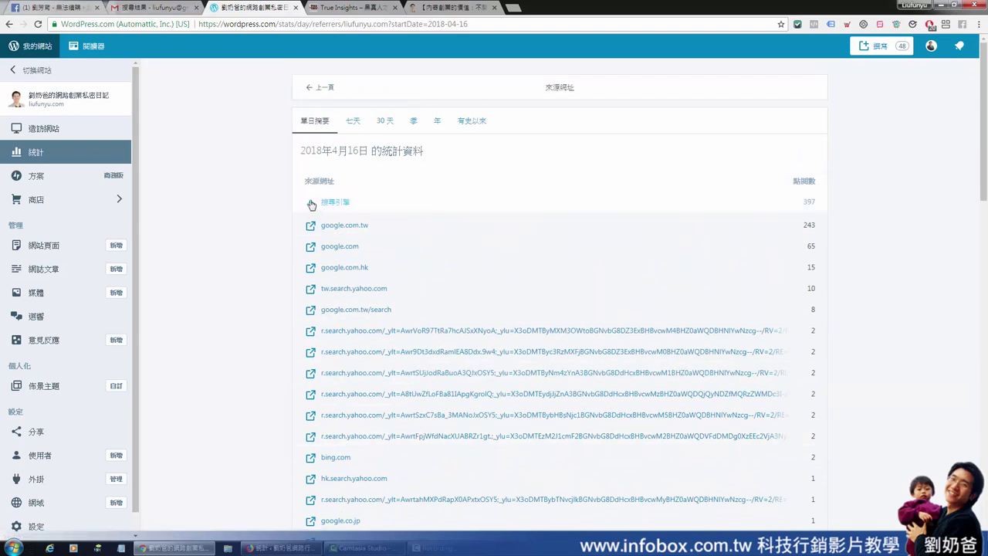
pyautogui.click(311, 203)
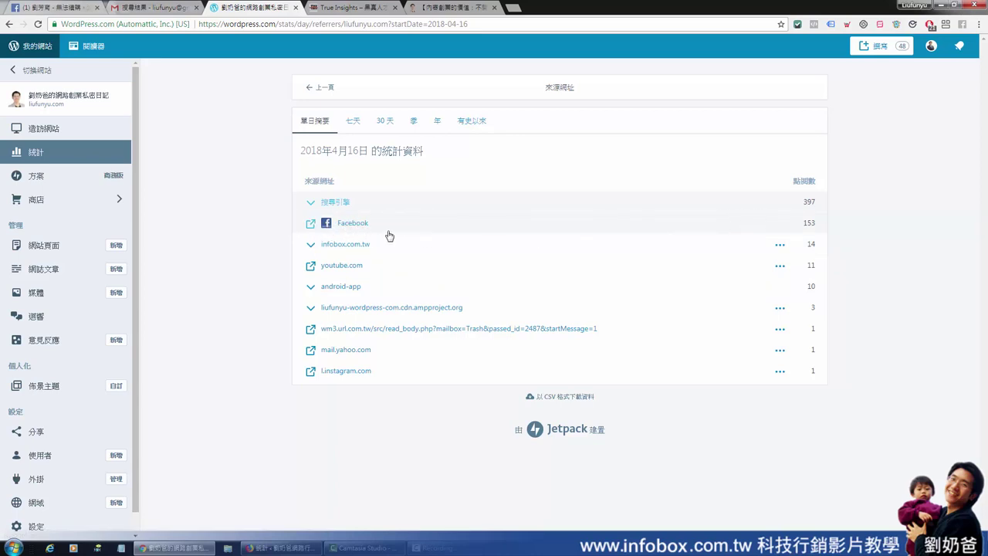
pyautogui.click(311, 203)
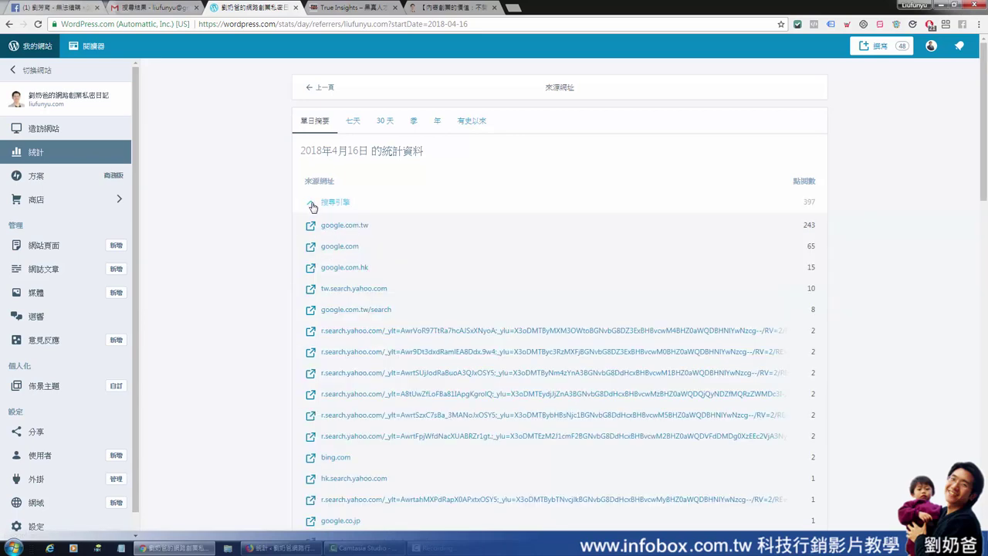
pyautogui.click(311, 203)
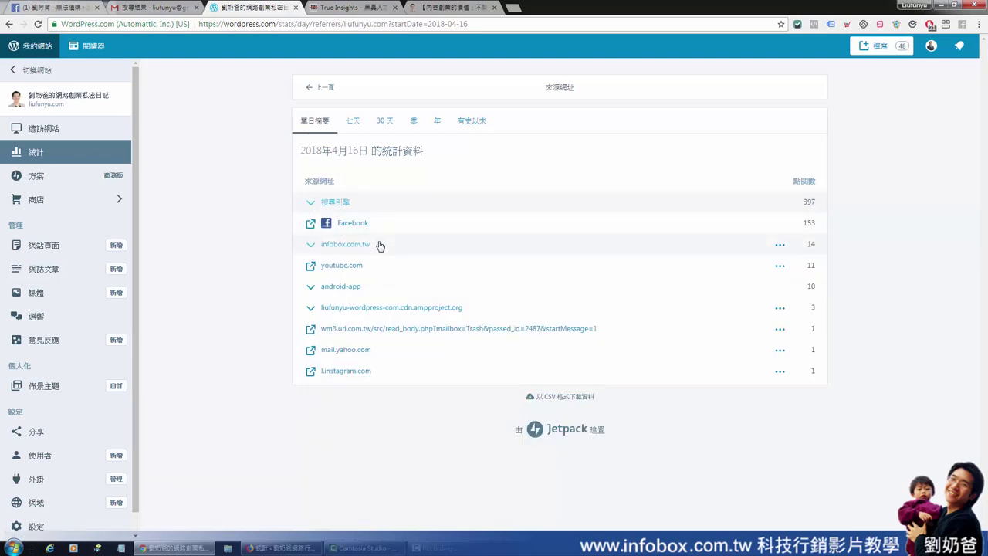
# Expand the infobox.com.tw referrer and open its source page infobox.com.tw/seo.html
pyautogui.click(311, 245)
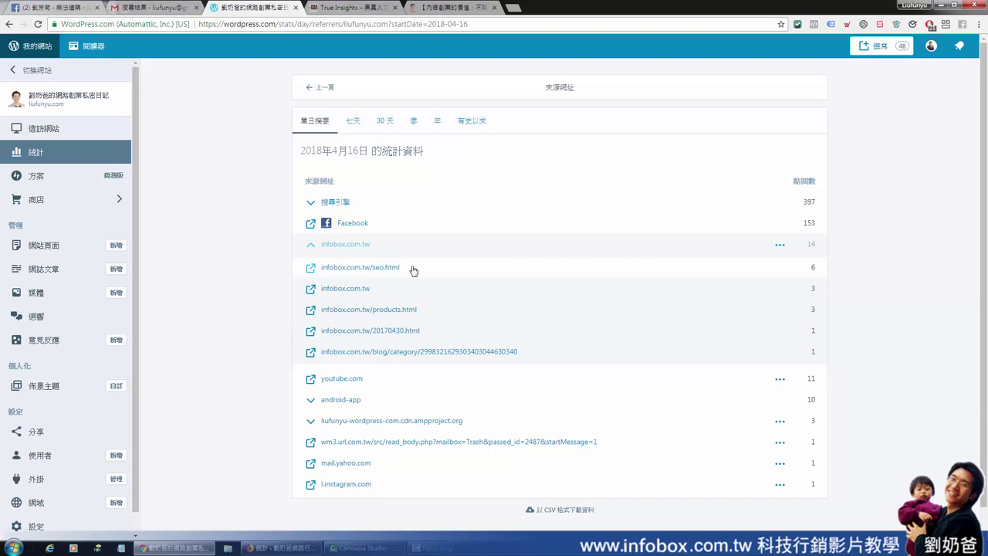
pyautogui.click(359, 268)
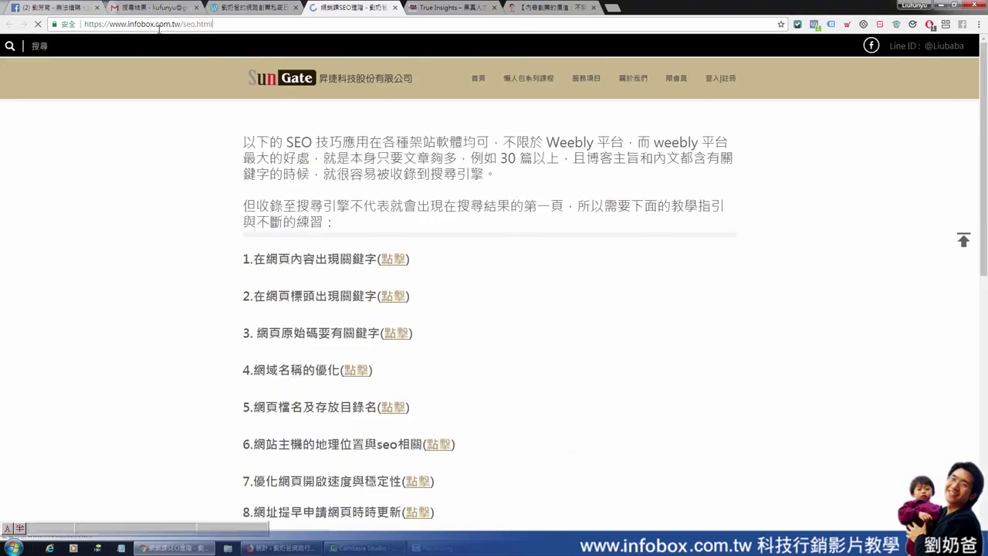
# Examine the address of the infobox.com.tw/seo.html page and its numbered list of SEO lessons
pyautogui.click(215, 24)
pyautogui.scroll(-2, 545, 234)
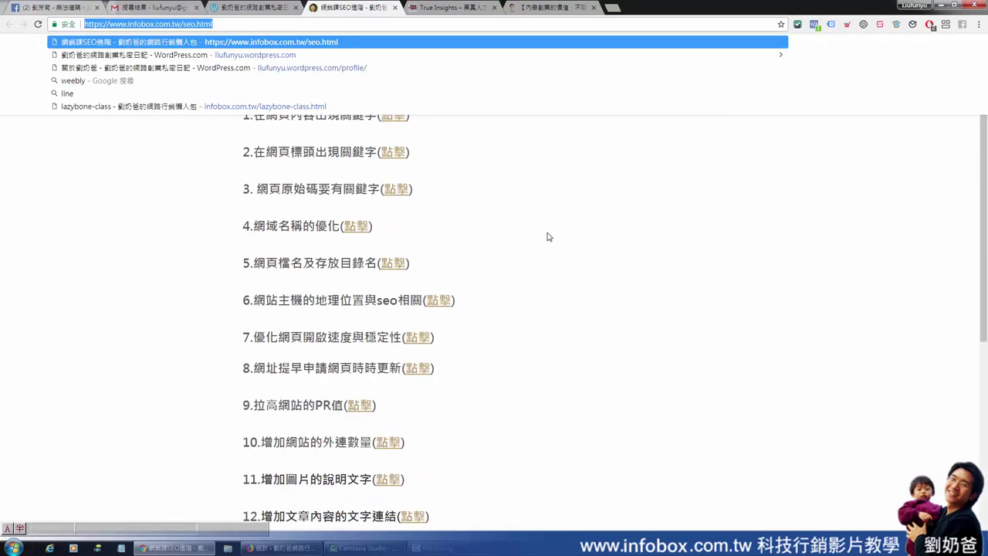
pyautogui.click(227, 24)
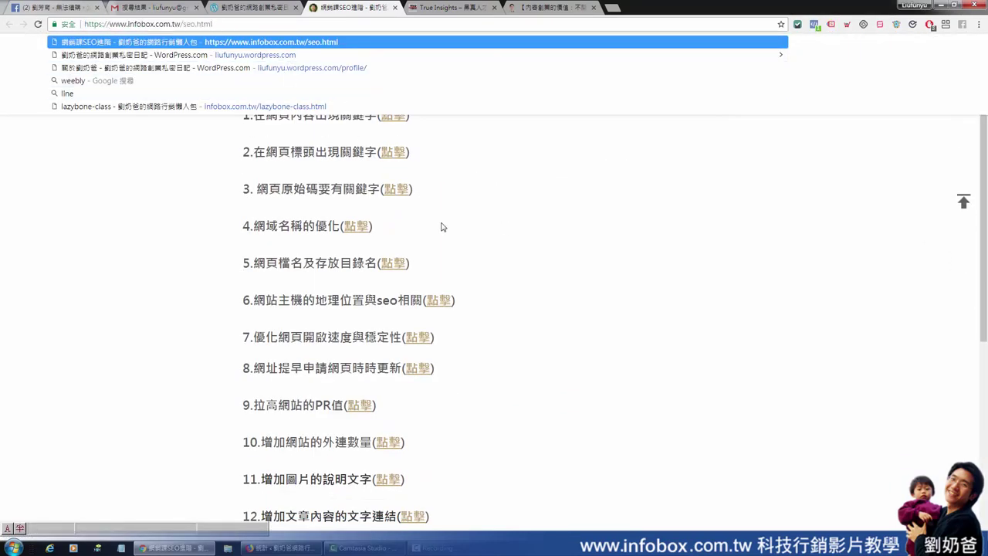
pyautogui.click(514, 245)
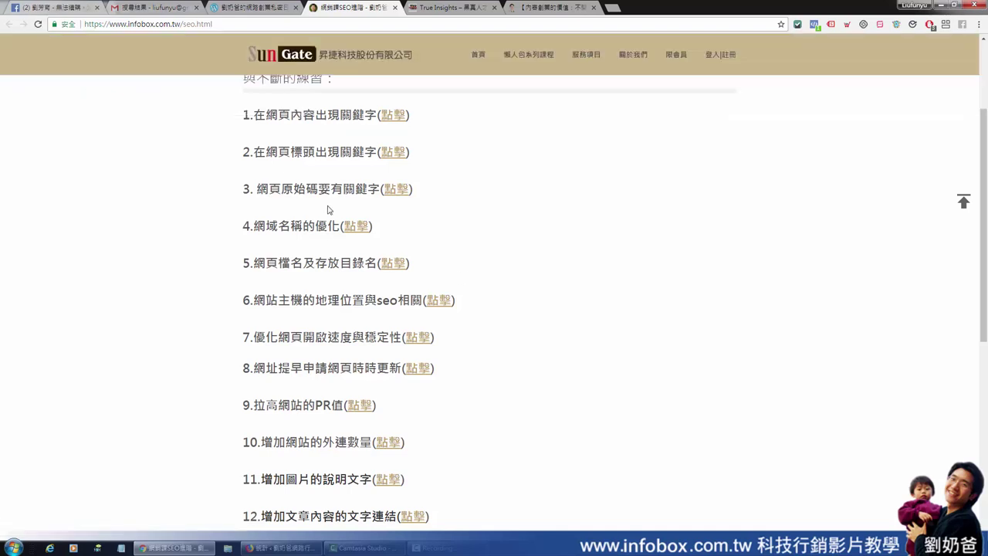
pyautogui.scroll(-3, 485, 320)
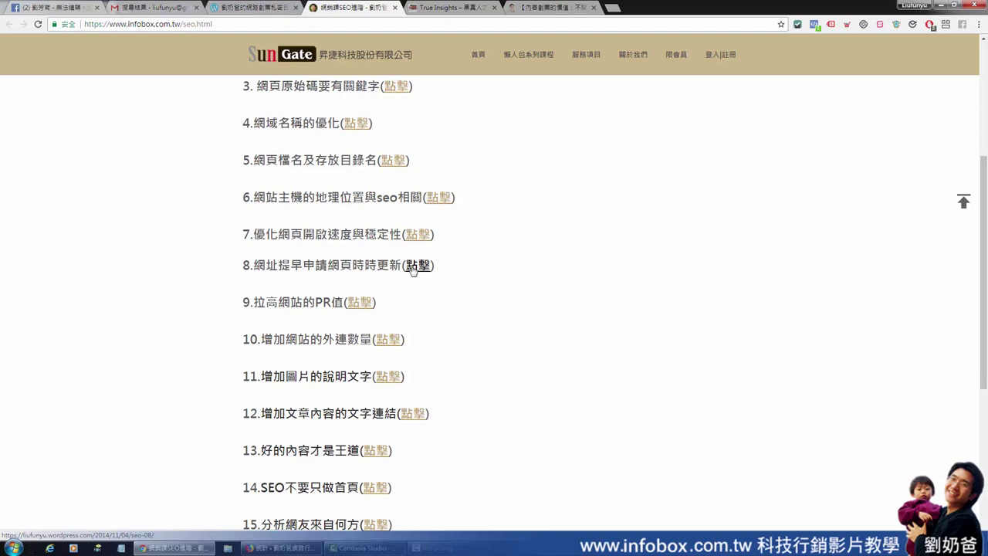
# Open the article linked from SEO lesson 8, 網址提早申請網頁時時更新, and check its domain and content
pyautogui.click(416, 268)
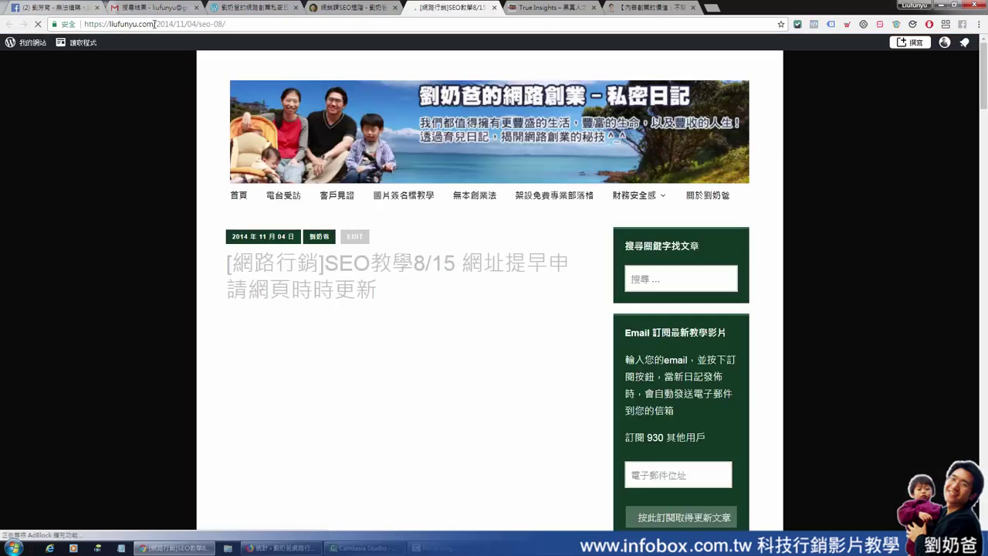
pyautogui.moveTo(152, 24); pyautogui.dragTo(104, 24)
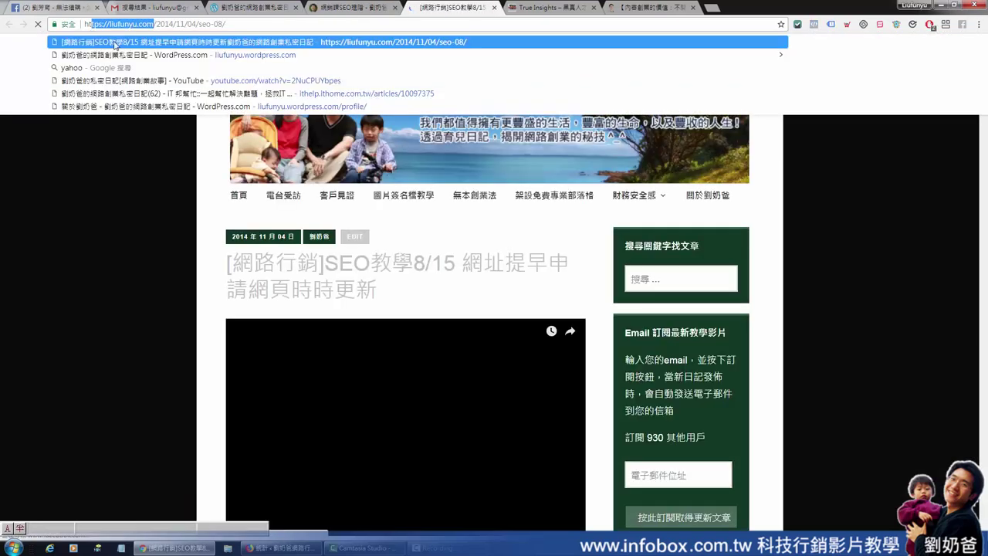
pyautogui.click(471, 269)
pyautogui.scroll(-4, 471, 268)
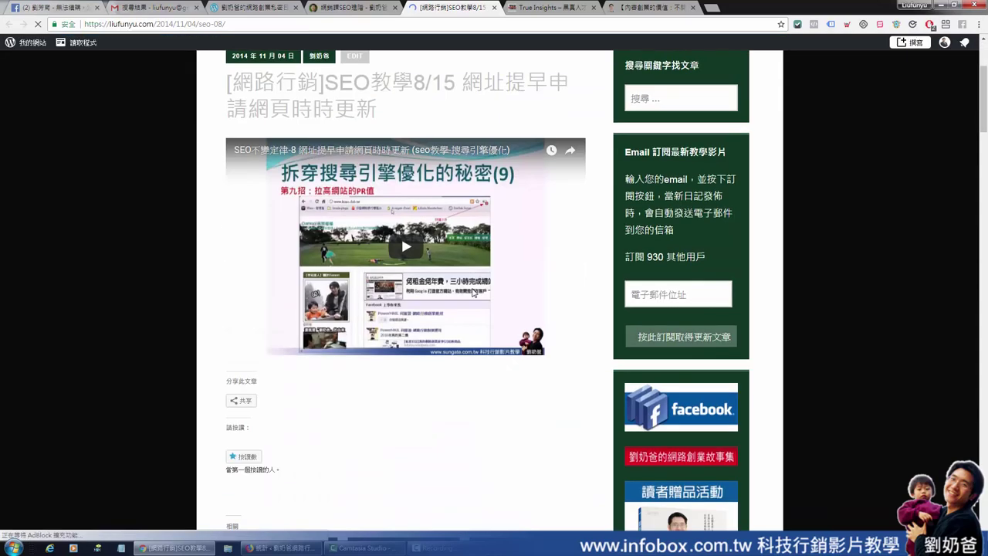
pyautogui.scroll(4, 466, 341)
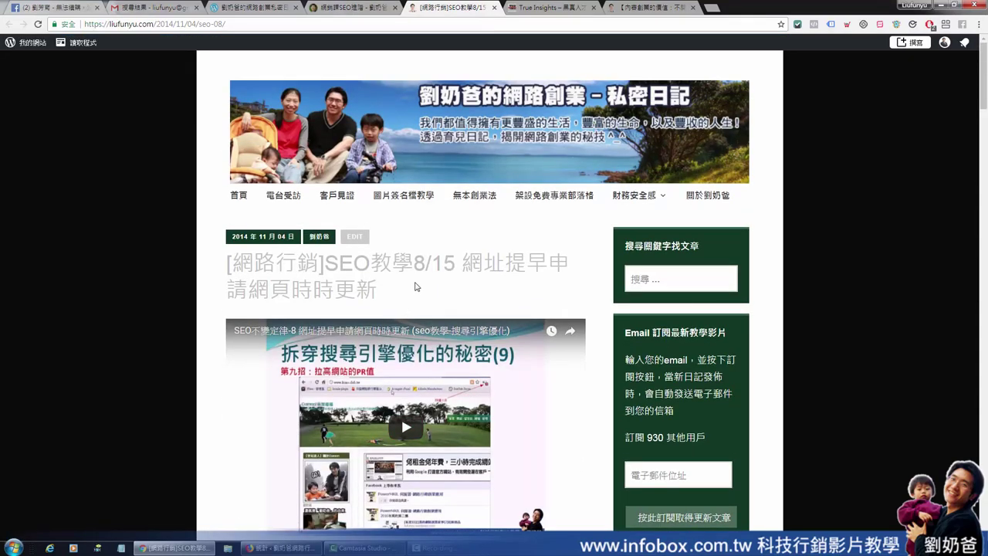
# Return to the WordPress.com statistics and go back from the 來源網址 report to the April 16 traffic overview
pyautogui.click(361, 12)
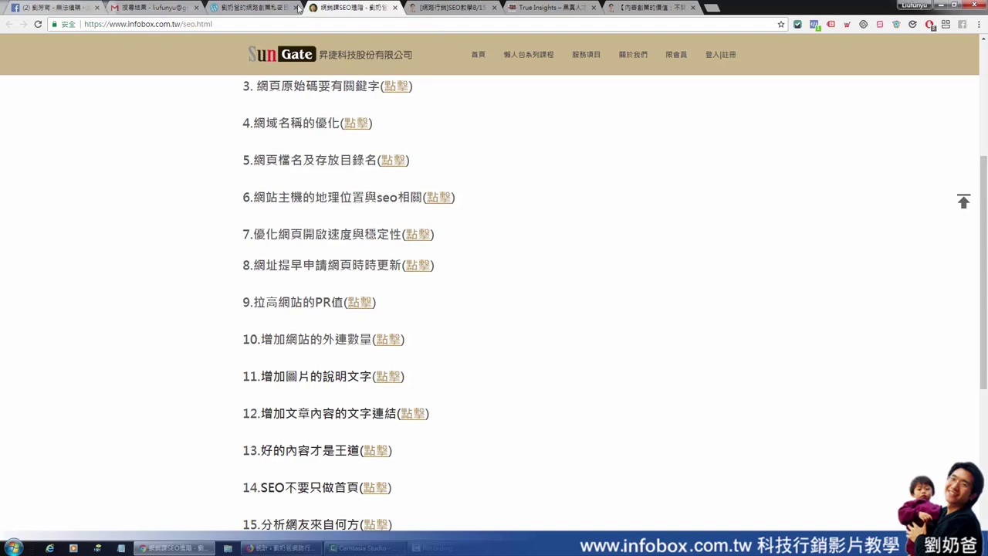
pyautogui.click(257, 11)
pyautogui.click(377, 270)
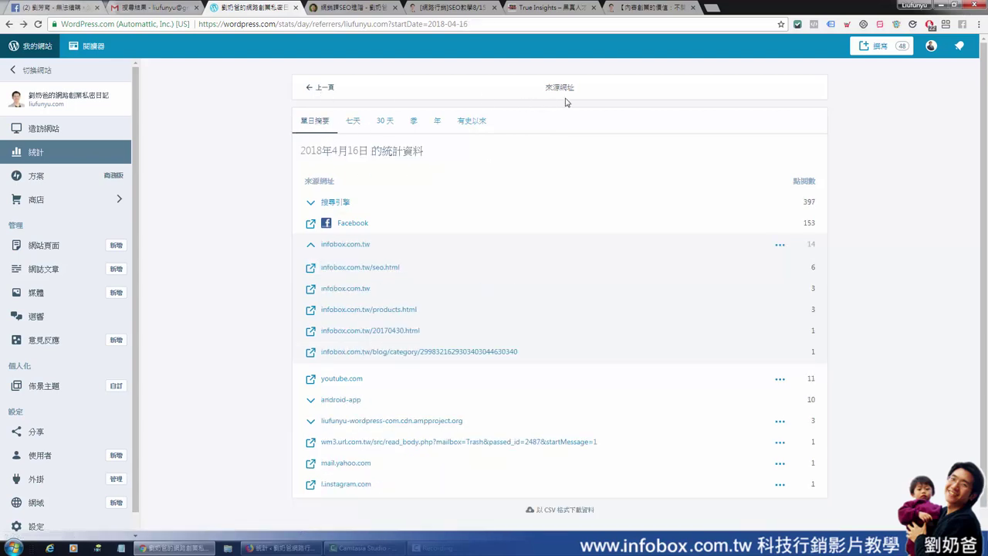
pyautogui.click(325, 87)
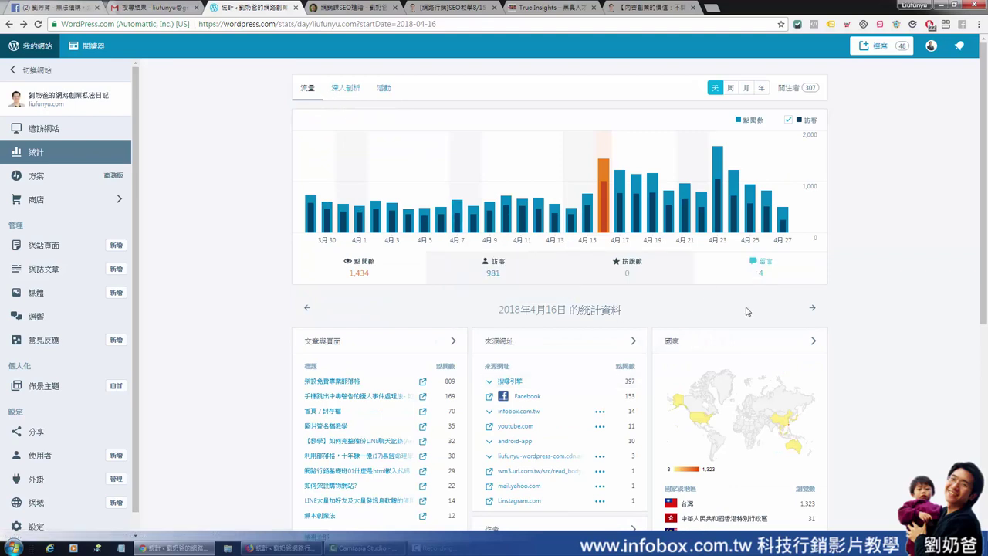
# Review the April 16 國家 list and inspect the view counts of China, the United States and Australia on the map
pyautogui.scroll(-1, 845, 355)
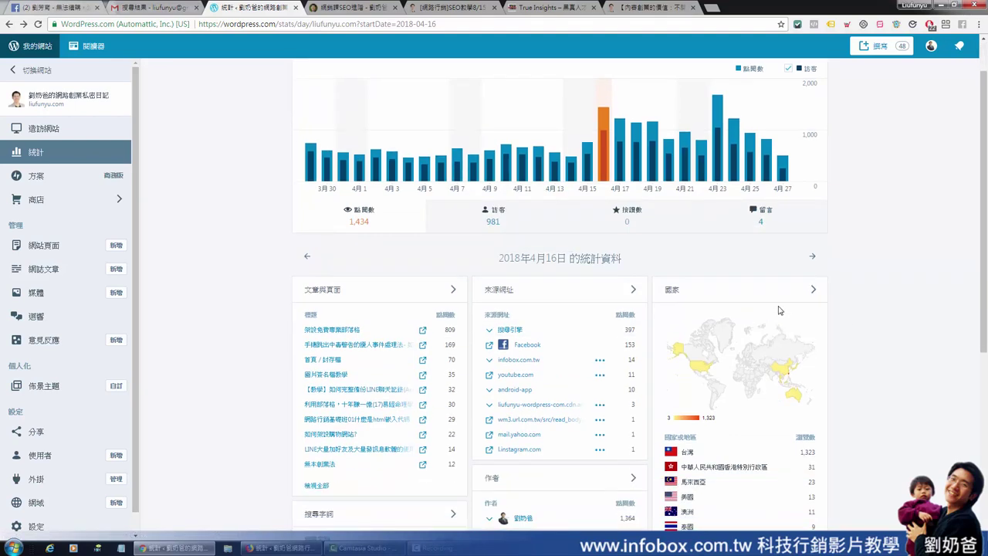
pyautogui.scroll(-1, 778, 309)
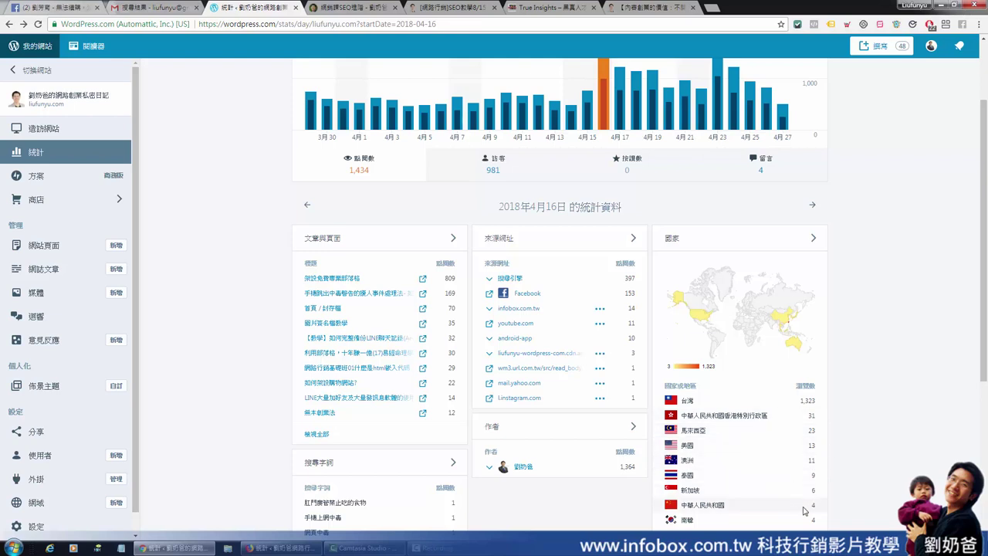
pyautogui.scroll(-1, 820, 508)
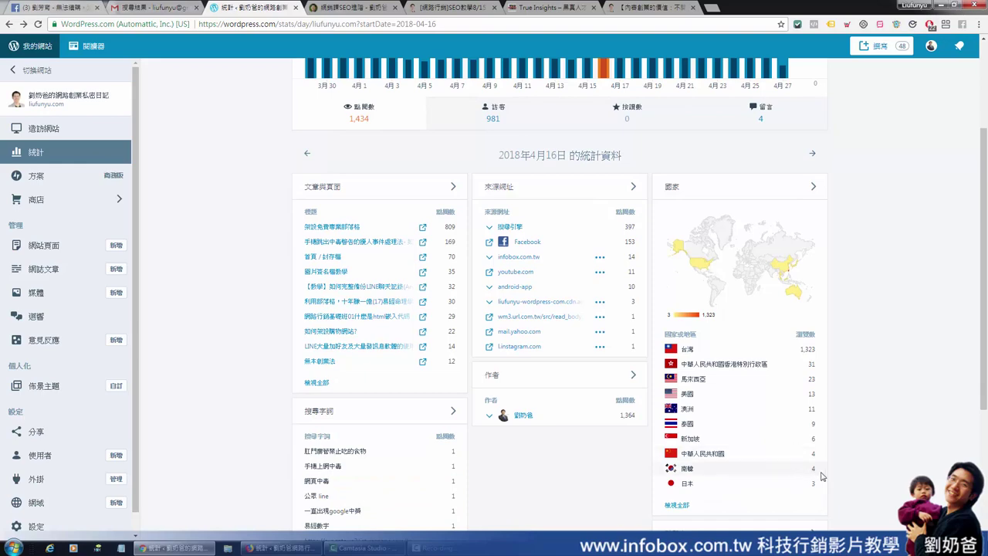
pyautogui.scroll(3, 772, 455)
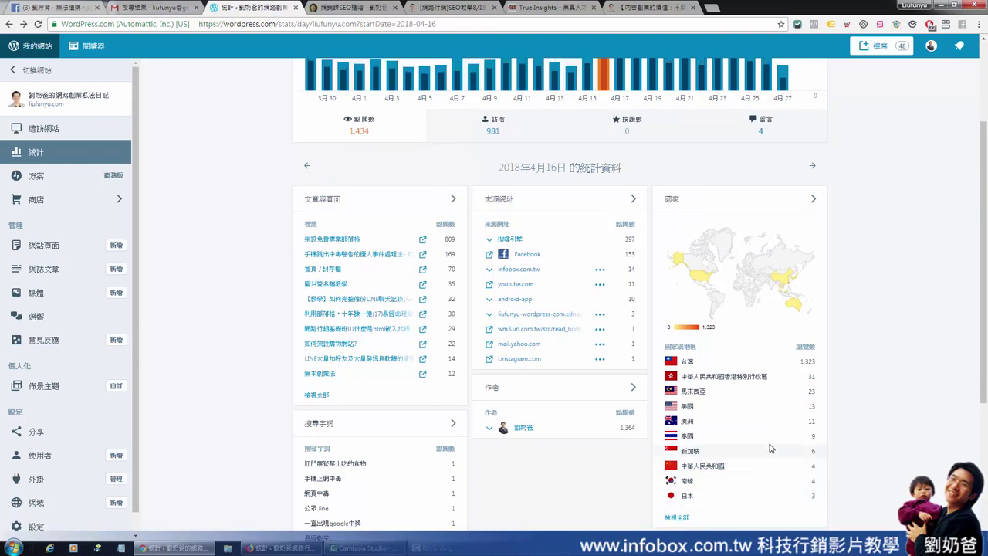
pyautogui.scroll(-2, 787, 297)
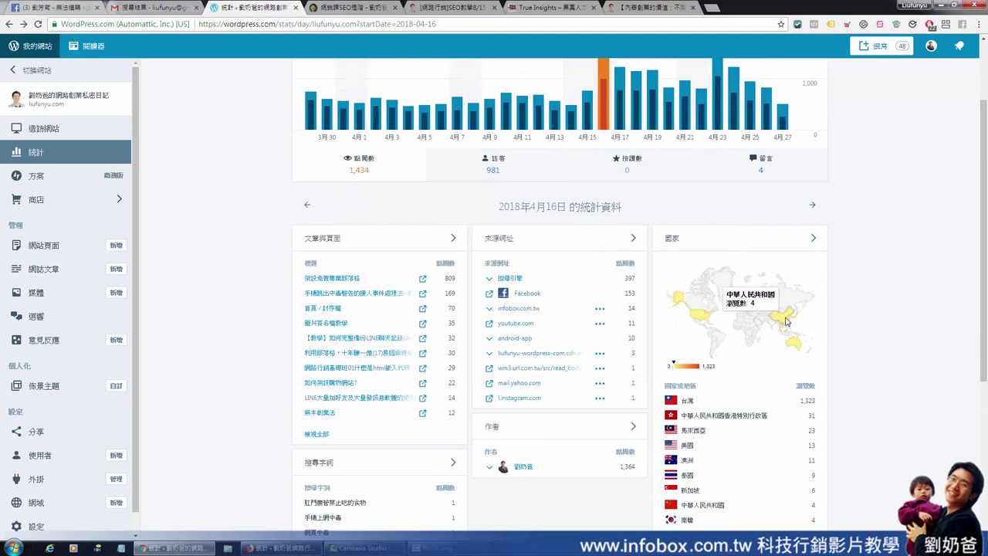
pyautogui.moveTo(700, 318)
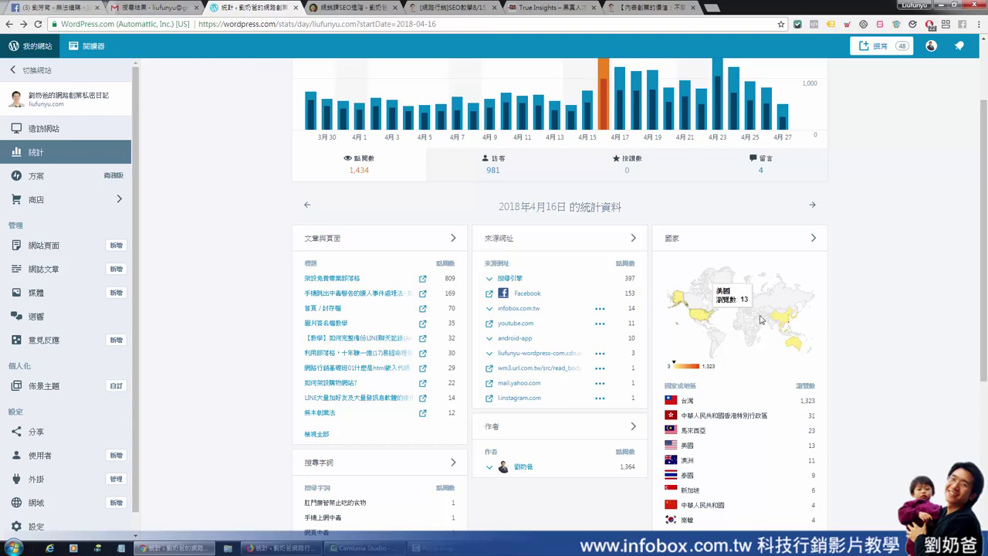
pyautogui.moveTo(807, 345)
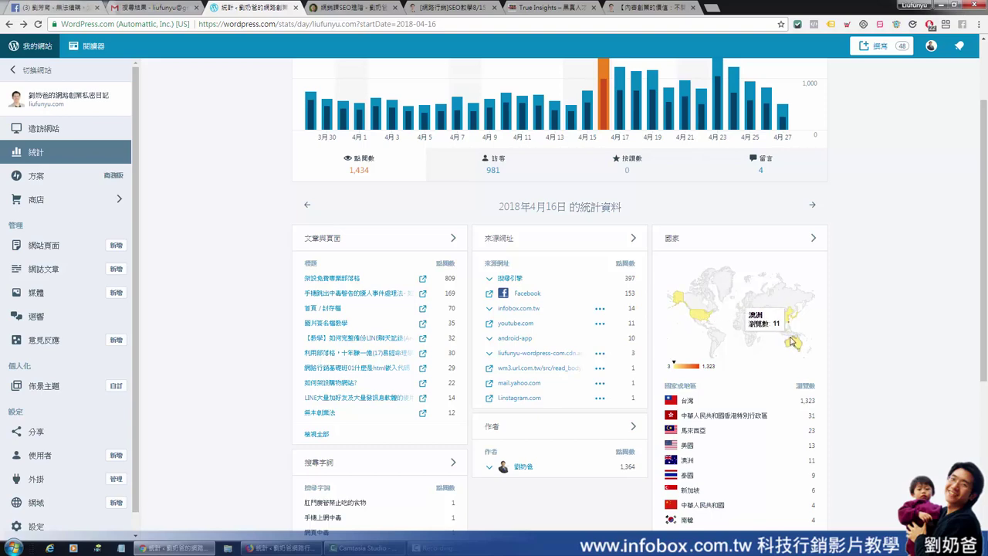
# Display the statistics for April 23, 2018 and open its detailed 搜尋字詞 report to review the search terms
pyautogui.click(718, 93)
pyautogui.scroll(-2, 319, 322)
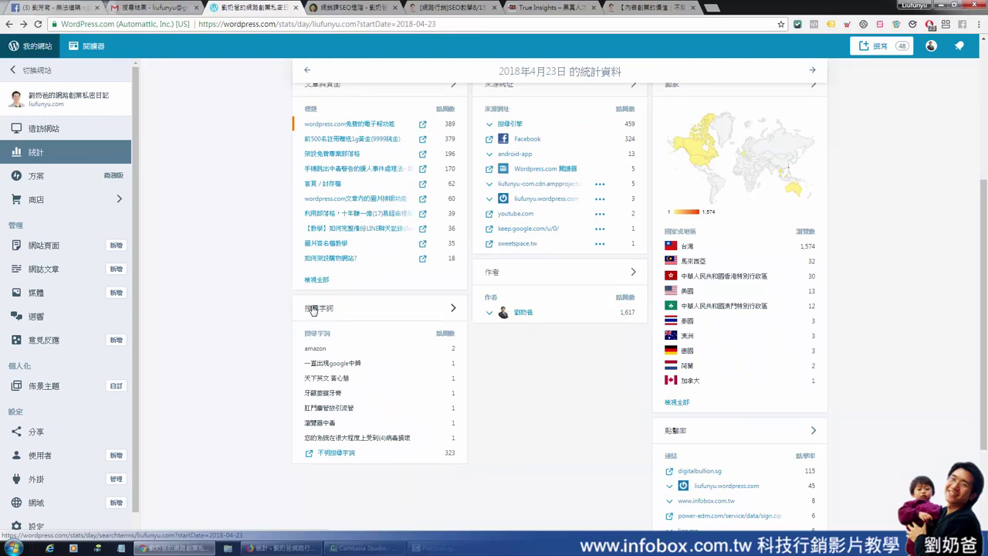
pyautogui.click(455, 309)
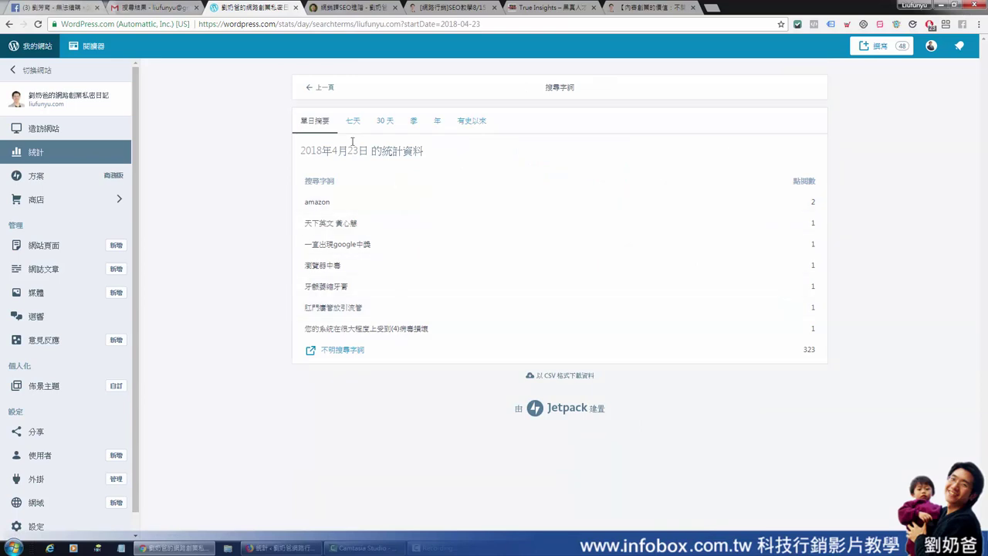
pyautogui.moveTo(334, 152); pyautogui.dragTo(371, 150)
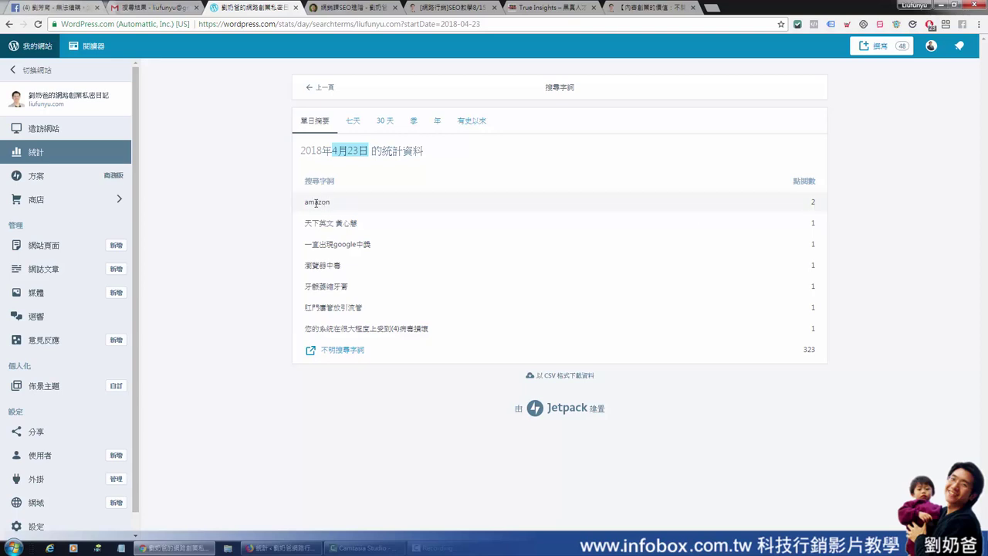
pyautogui.doubleClick(325, 202)
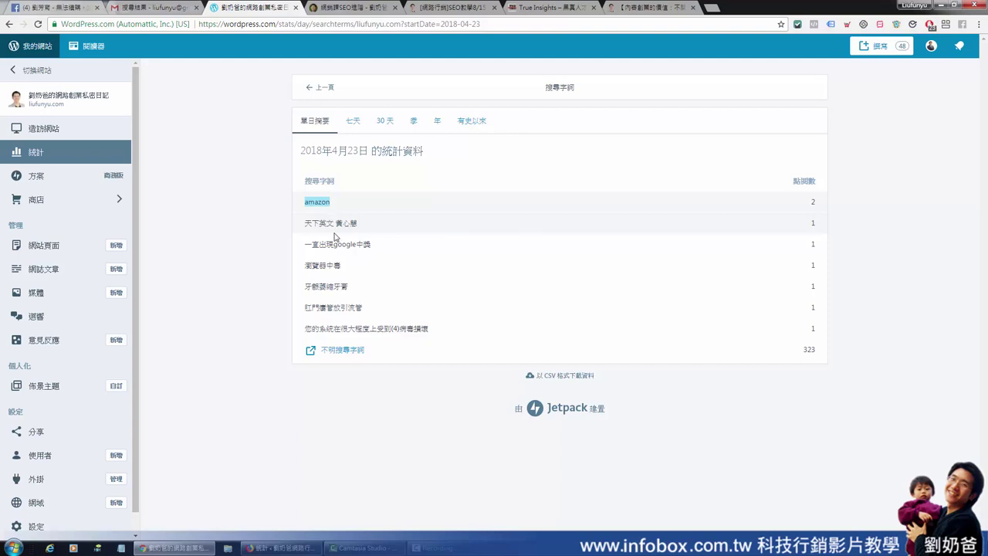
pyautogui.moveTo(308, 223); pyautogui.dragTo(359, 226)
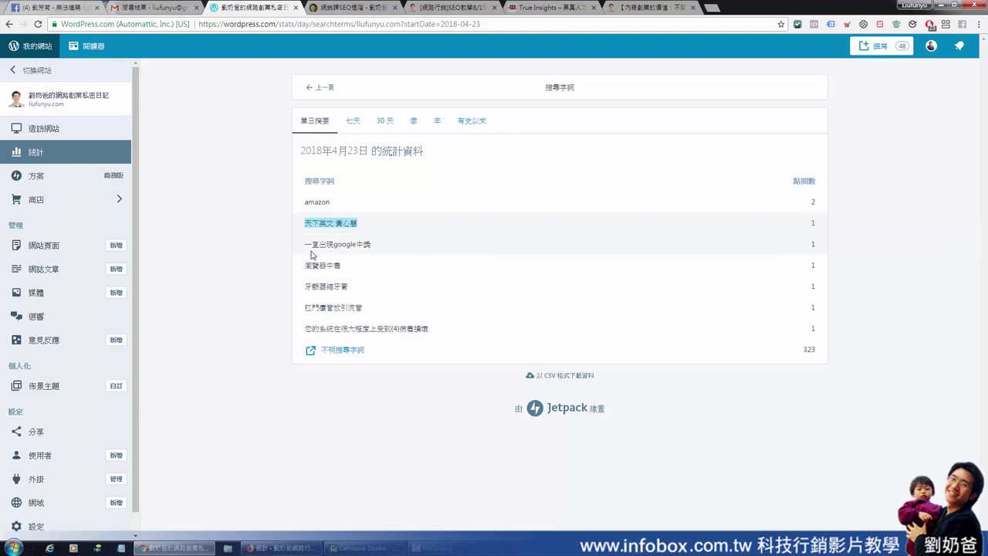
# Go back to the April 23 overview, view the detailed 點擊率 report briefly and return to the overview
pyautogui.hotkey('alt', 'Left')
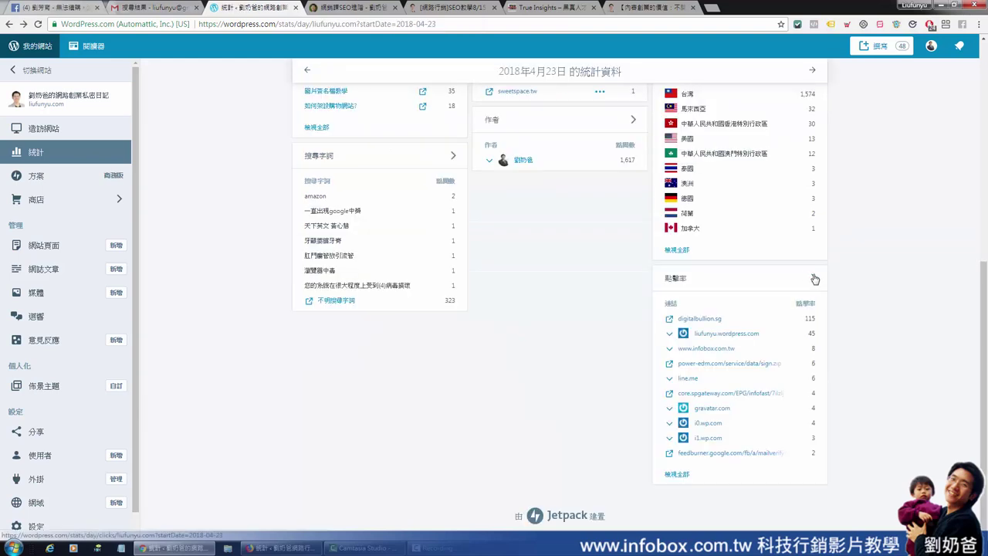
pyautogui.click(814, 279)
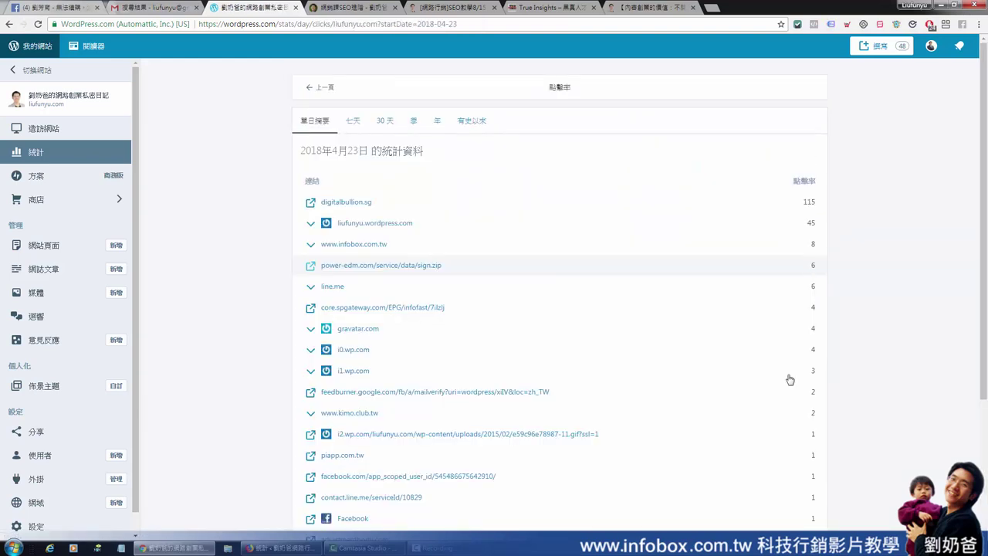
pyautogui.hotkey('alt', 'Left')
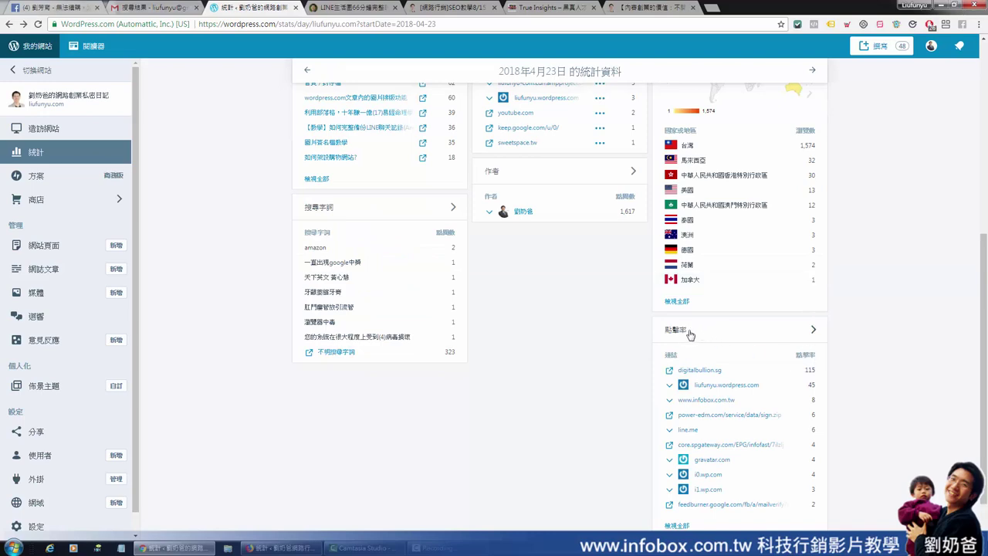
# Compare the April 23 overview sections, reopen the detailed 點擊率 report and visit the digitalbullion.sg link listed there
pyautogui.scroll(3, 693, 333)
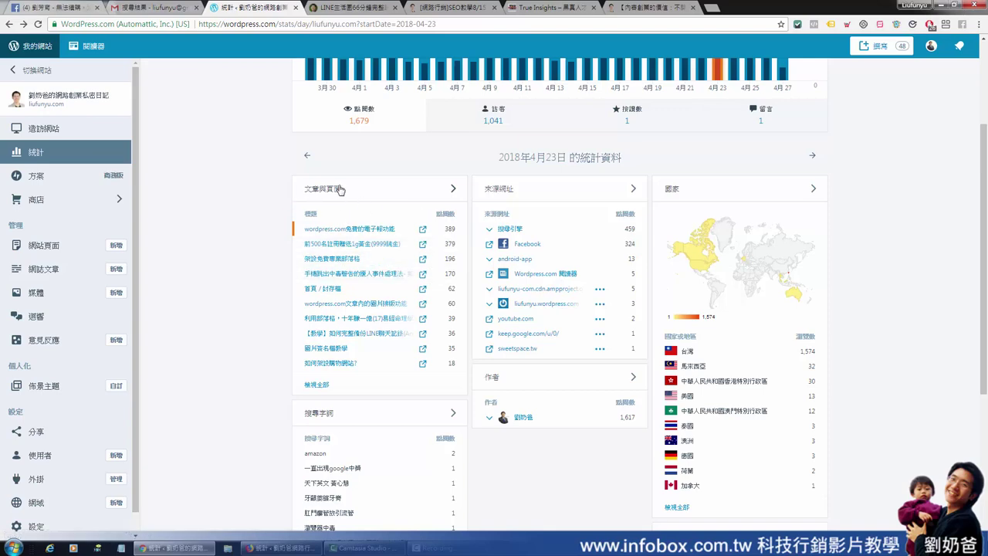
pyautogui.scroll(-2, 463, 274)
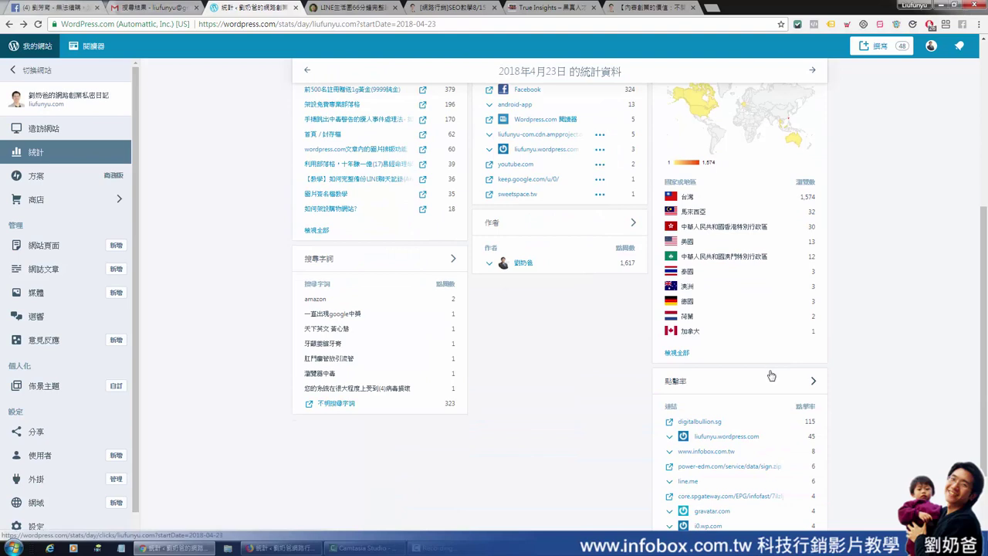
pyautogui.scroll(-1, 786, 432)
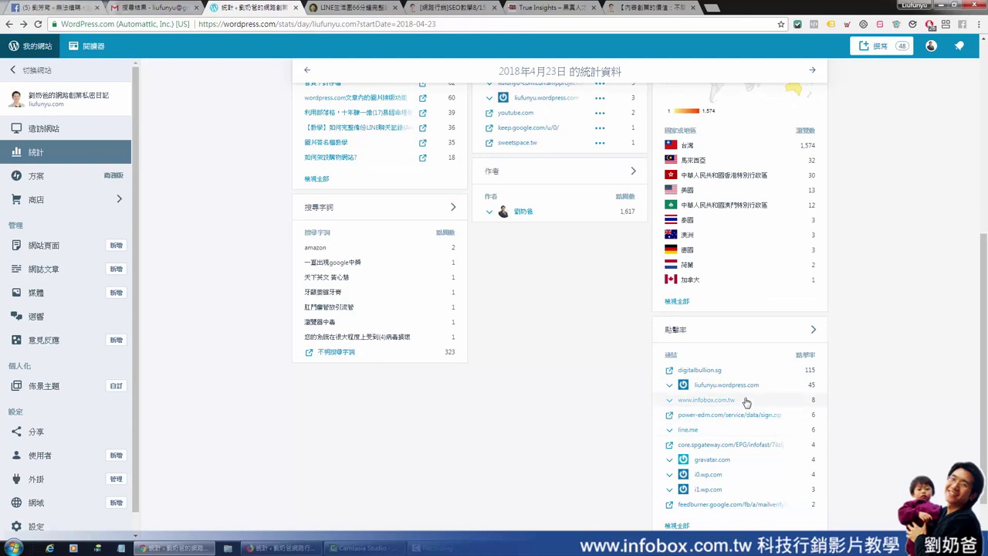
pyautogui.click(813, 330)
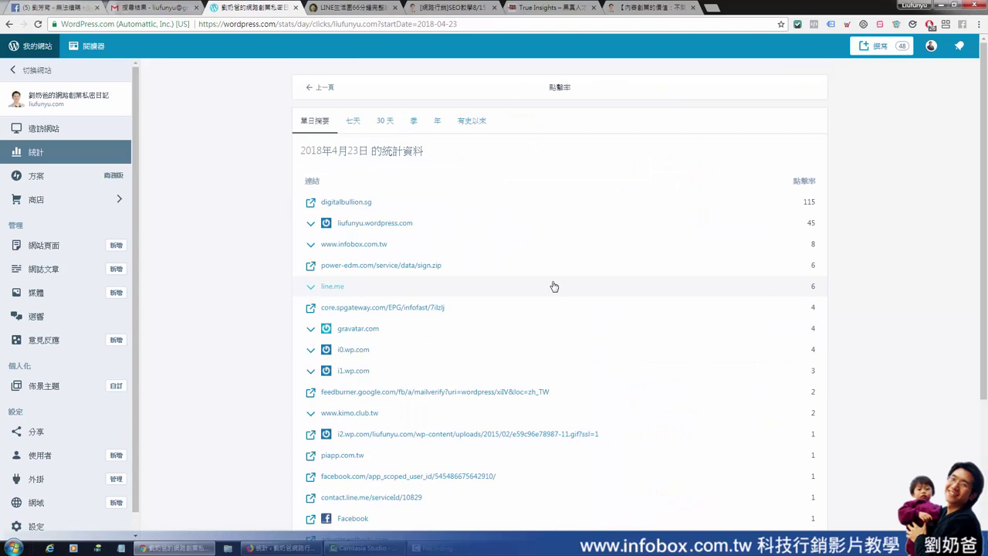
pyautogui.click(348, 204)
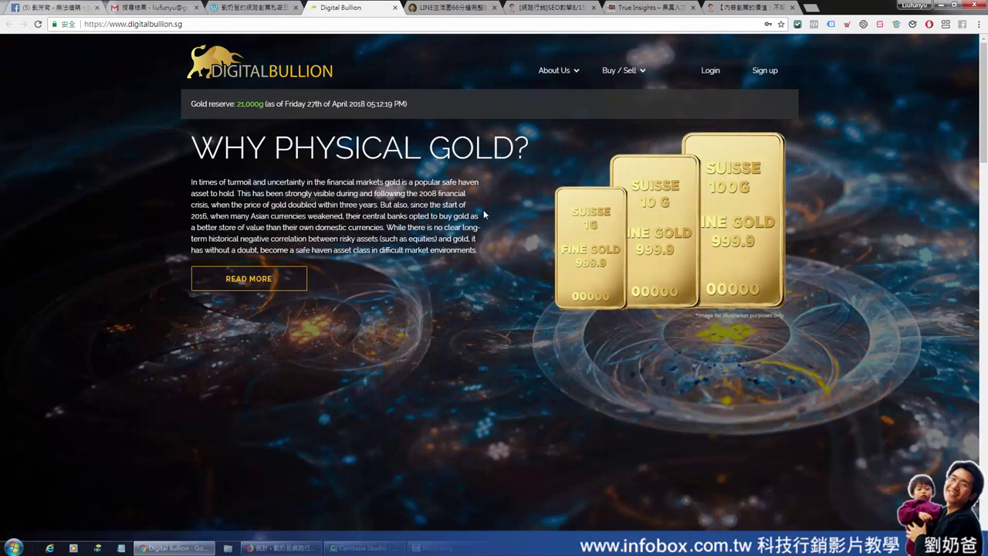
# Bring up the SEO lesson 8 article and move its browser tab directly beside the statistics tab
pyautogui.click(430, 9)
pyautogui.click(547, 9)
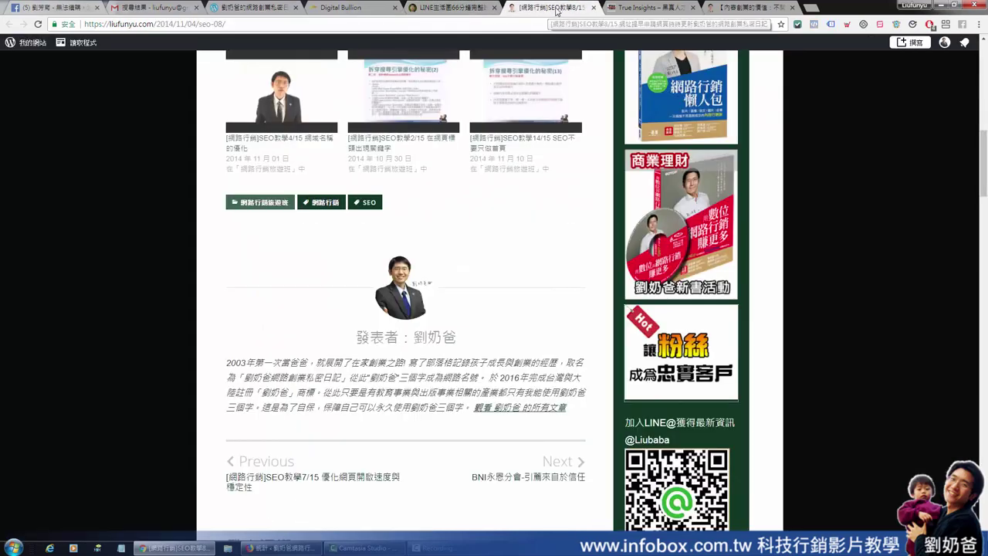
pyautogui.moveTo(557, 9); pyautogui.dragTo(324, 11)
# Go to the blog's home page and open the April 21 post 前500名註冊贈送1g黃金(9999純金)
pyautogui.scroll(15, 384, 202)
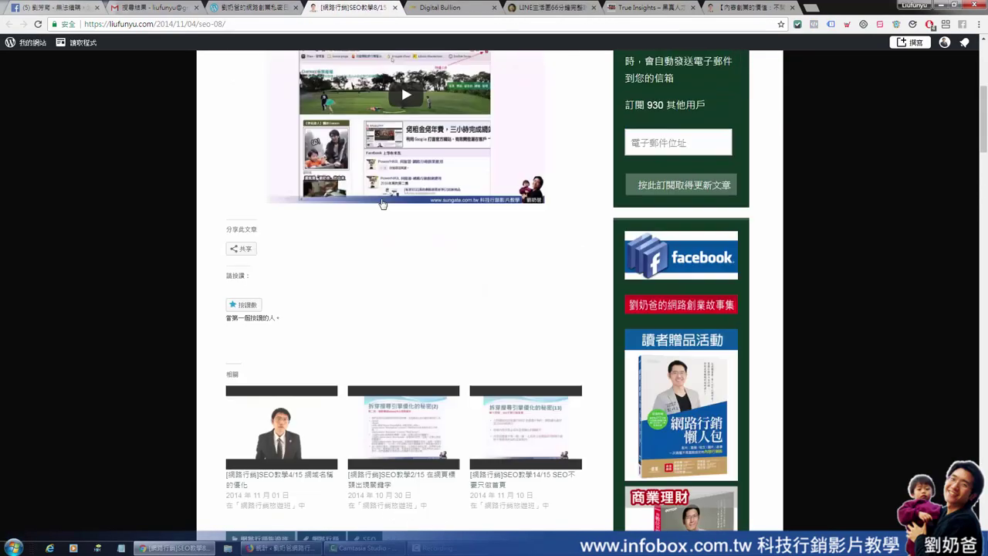
pyautogui.click(239, 196)
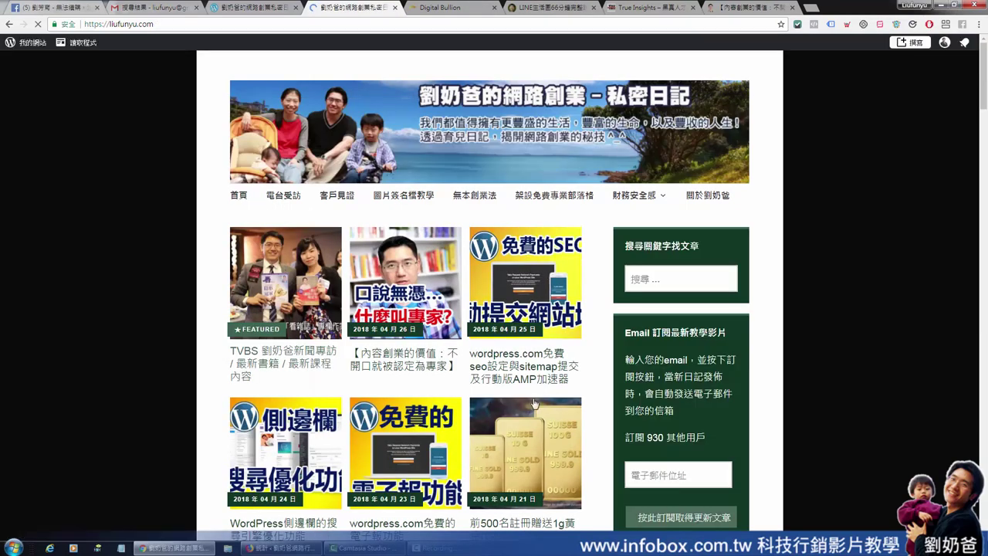
pyautogui.click(545, 437)
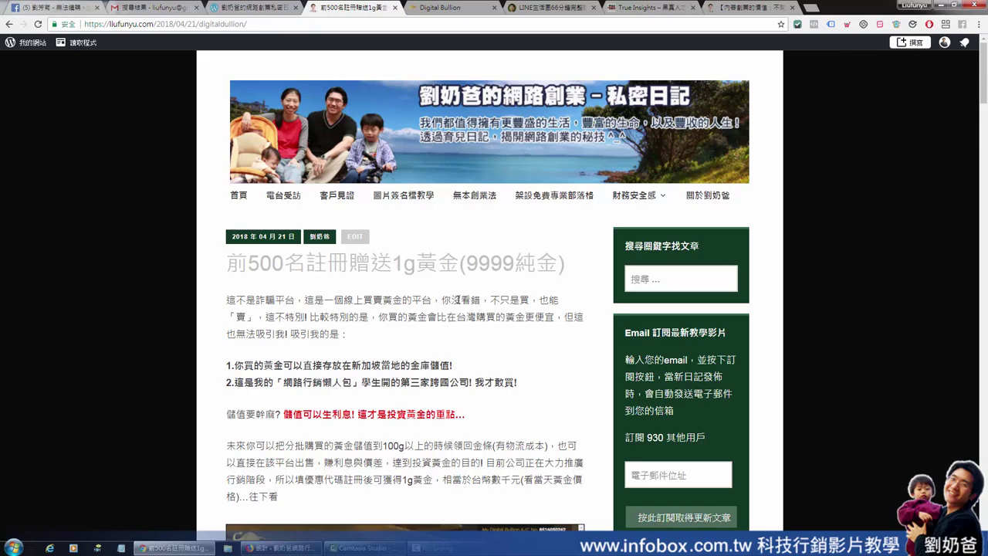
# Find the 註冊方法 section of the gold giveaway post and follow its digitalbullion.sg link
pyautogui.scroll(-5, 463, 305)
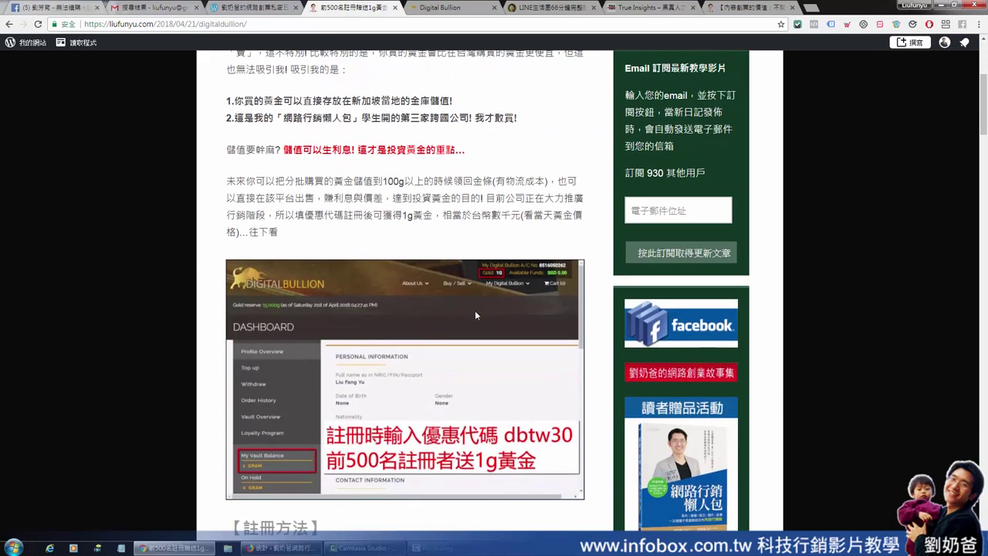
pyautogui.scroll(-2, 475, 317)
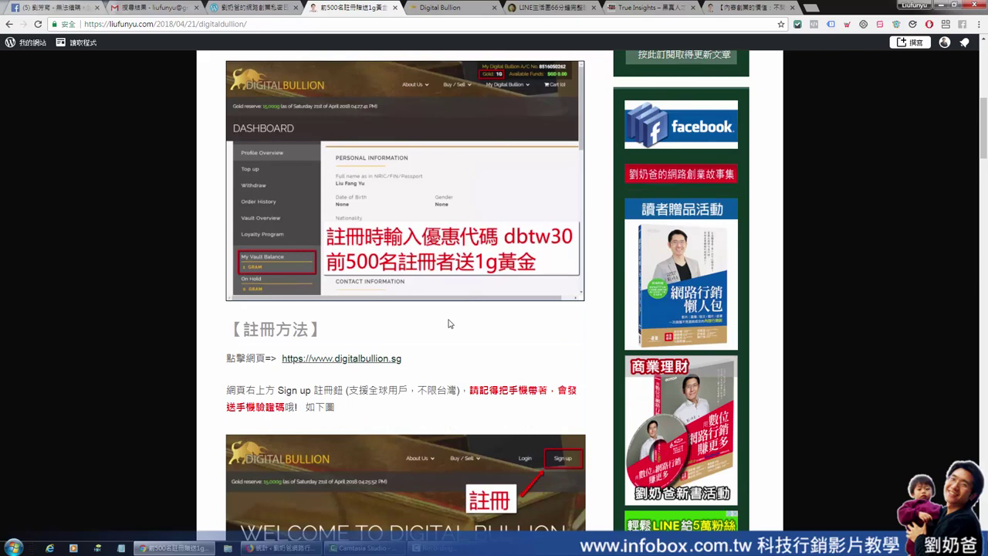
pyautogui.click(344, 359)
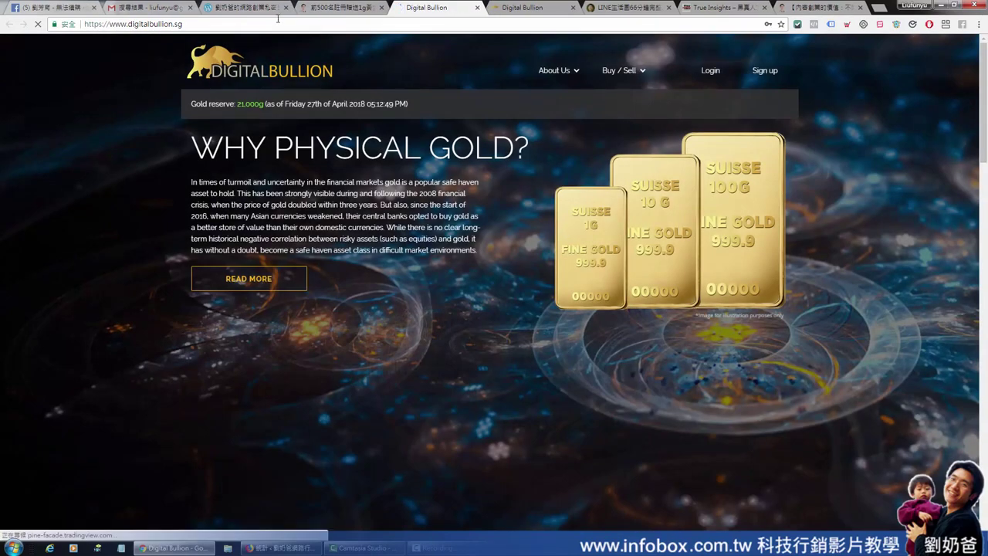
# Return to the April 23 點擊率 report, highlight the day in its date, and inspect the links grouped under the blog's wordpress.com address
pyautogui.click(261, 11)
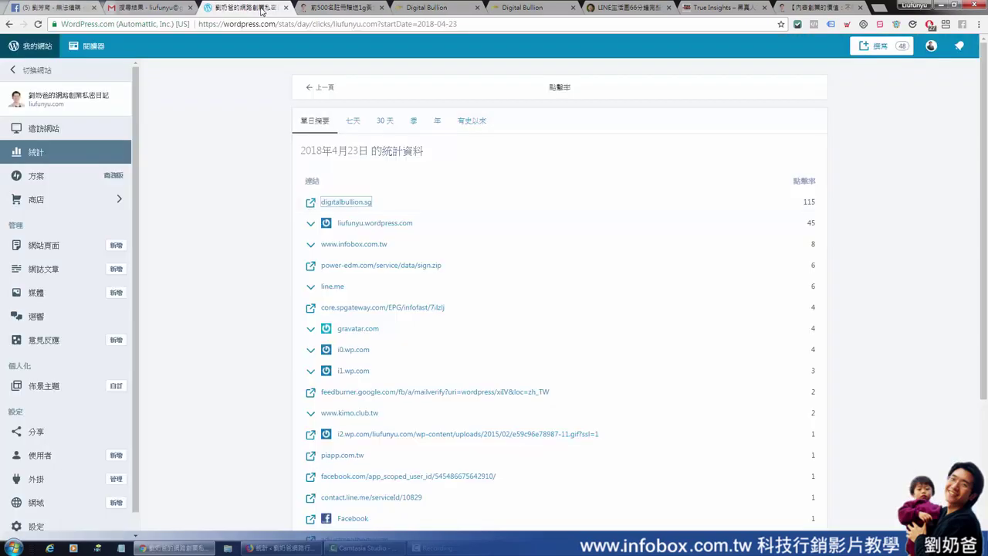
pyautogui.click(354, 204)
pyautogui.moveTo(345, 154); pyautogui.dragTo(362, 153)
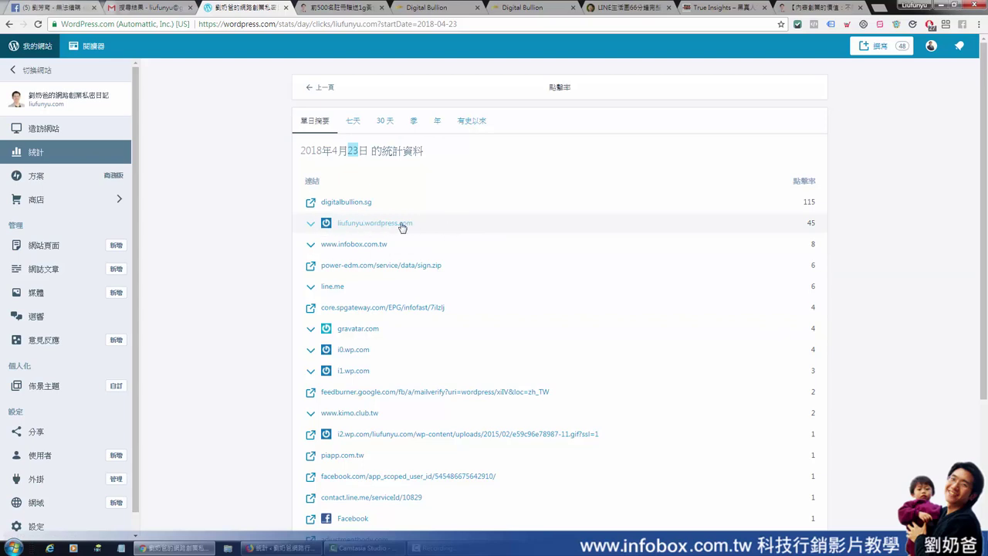
pyautogui.click(311, 224)
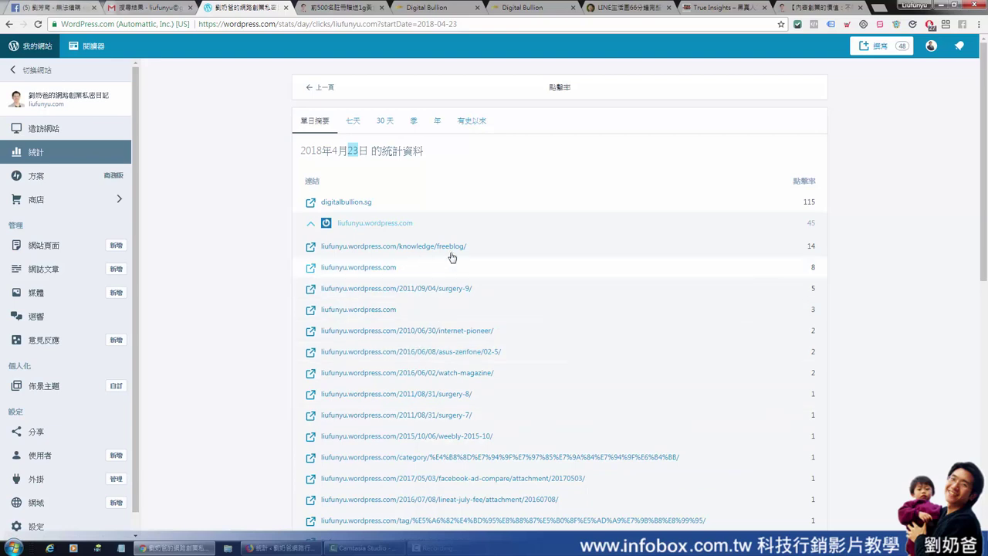
pyautogui.click(310, 223)
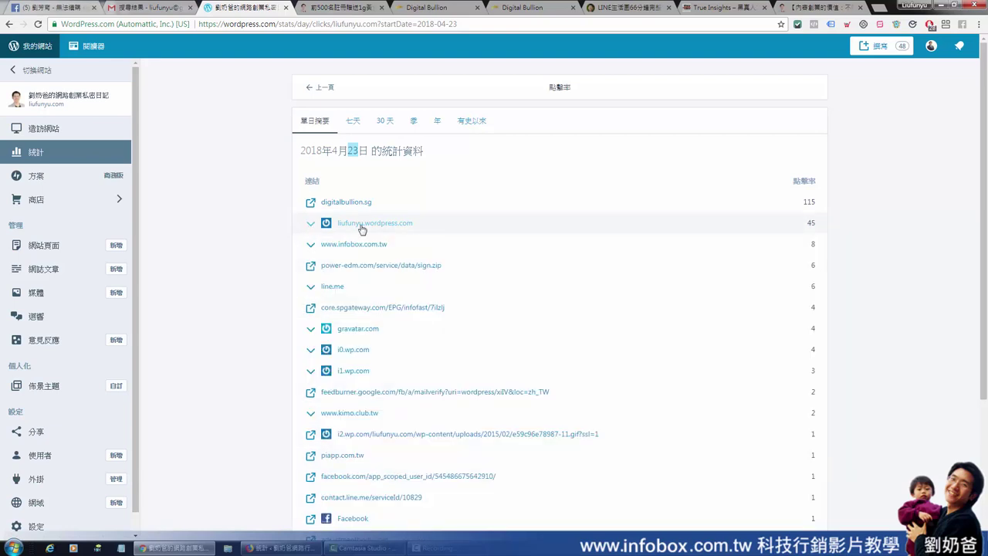
pyautogui.click(311, 245)
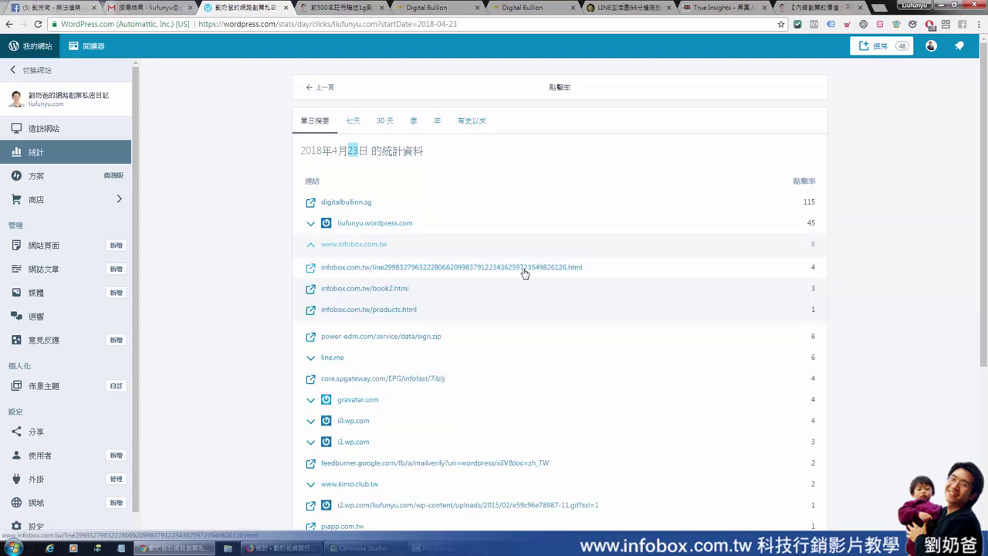
pyautogui.click(369, 269)
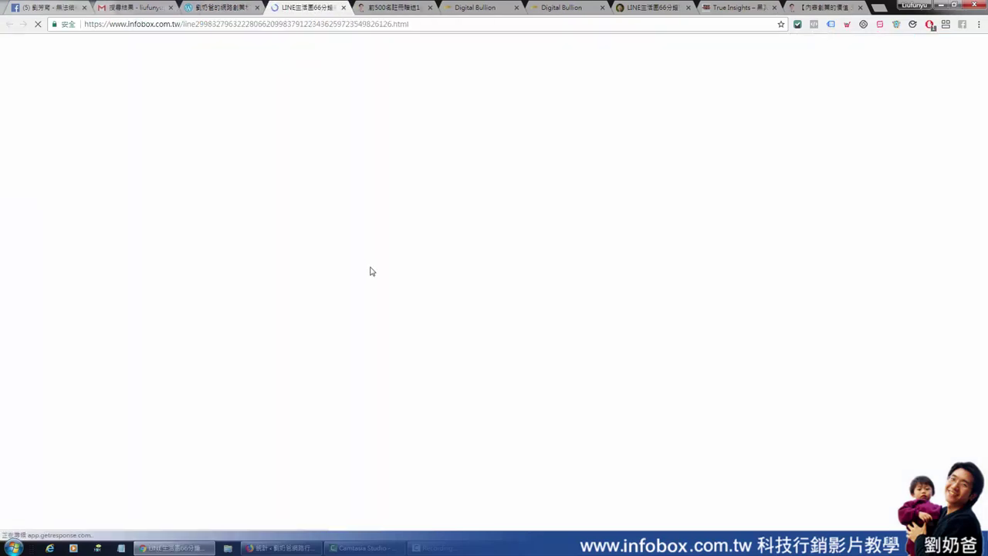
pyautogui.scroll(-5, 538, 330)
pyautogui.moveTo(984, 170); pyautogui.dragTo(984, 383)
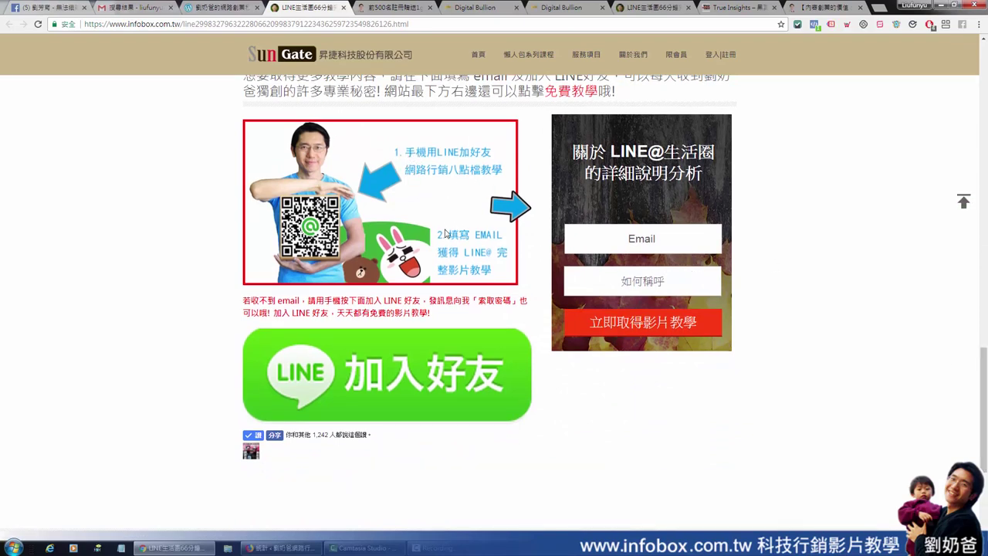
# Return to the gold giveaway post, follow its LINE@生活圈 banner and view the linked page down to the email sign-up form
pyautogui.click(390, 11)
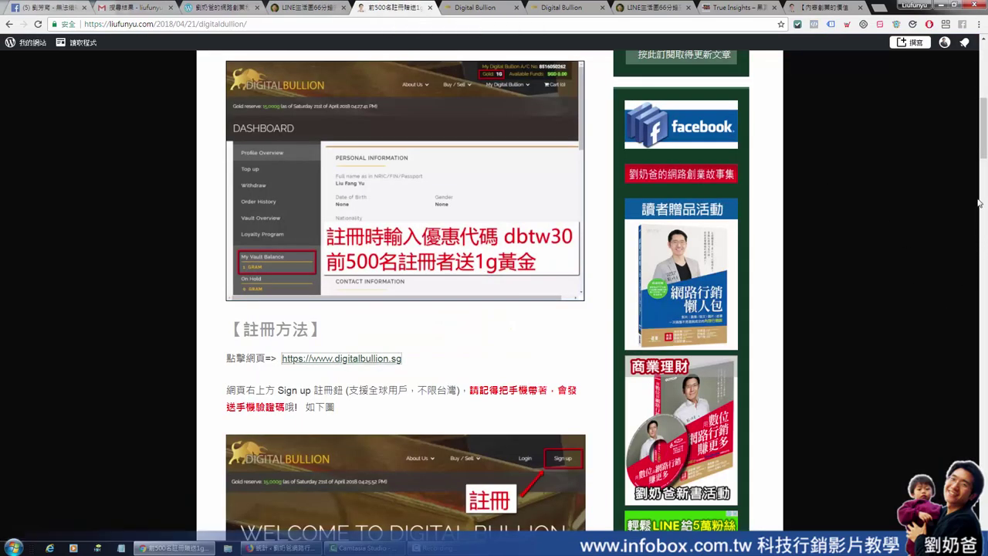
pyautogui.scroll(-2, 906, 313)
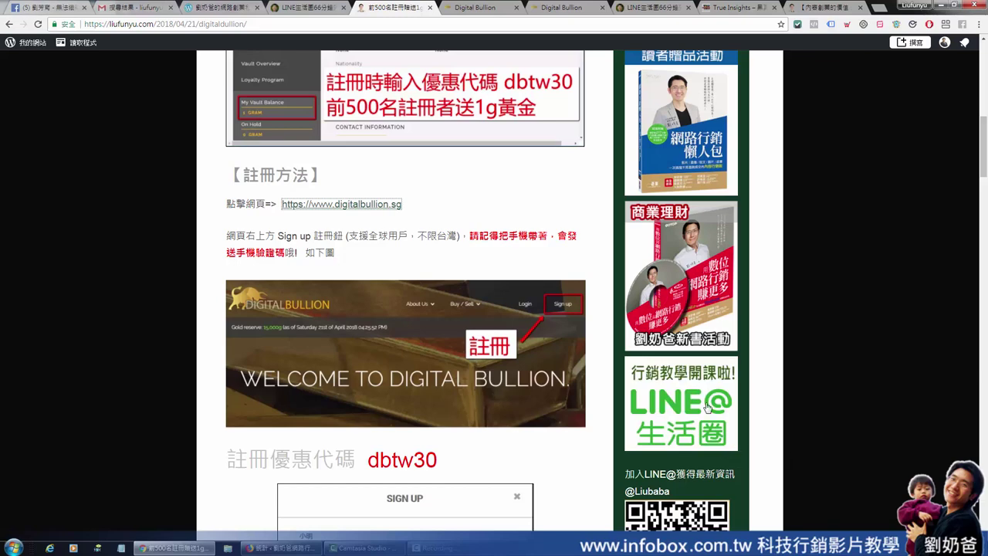
pyautogui.click(691, 407)
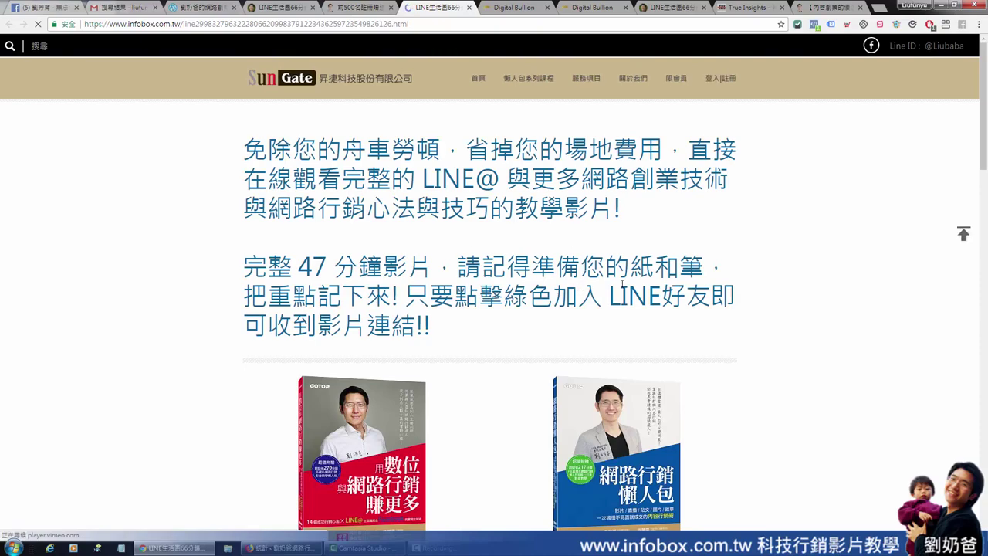
pyautogui.scroll(-2, 965, 229)
pyautogui.moveTo(985, 209); pyautogui.dragTo(985, 463)
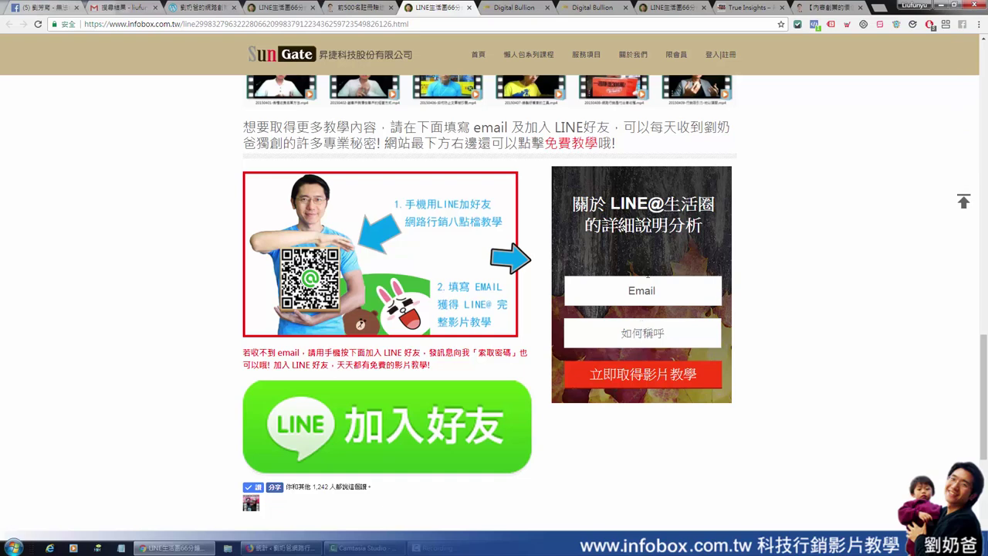
# Return to the April 23 點擊率 report, highlight its date and go back to the statistics overview
pyautogui.click(228, 11)
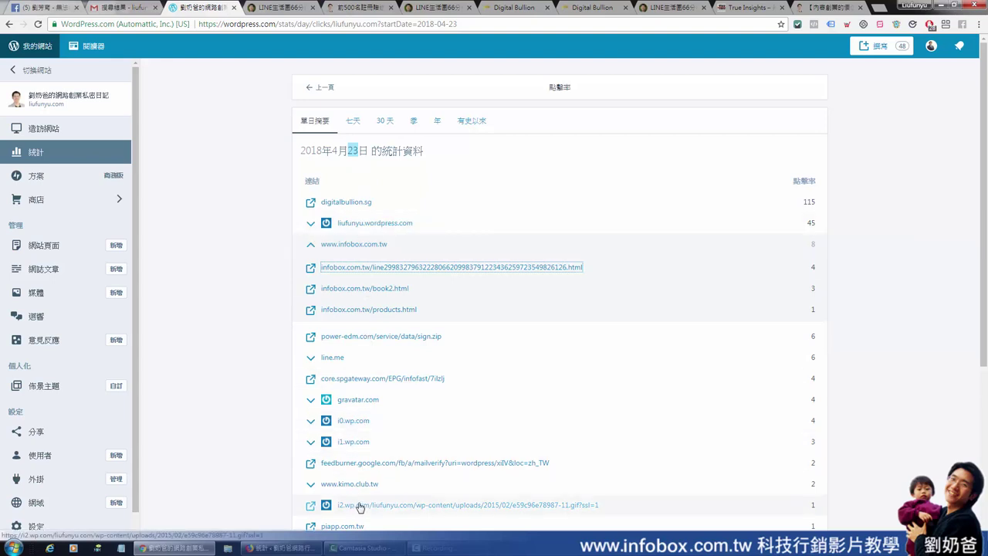
pyautogui.moveTo(333, 151); pyautogui.dragTo(363, 152)
pyautogui.click(316, 87)
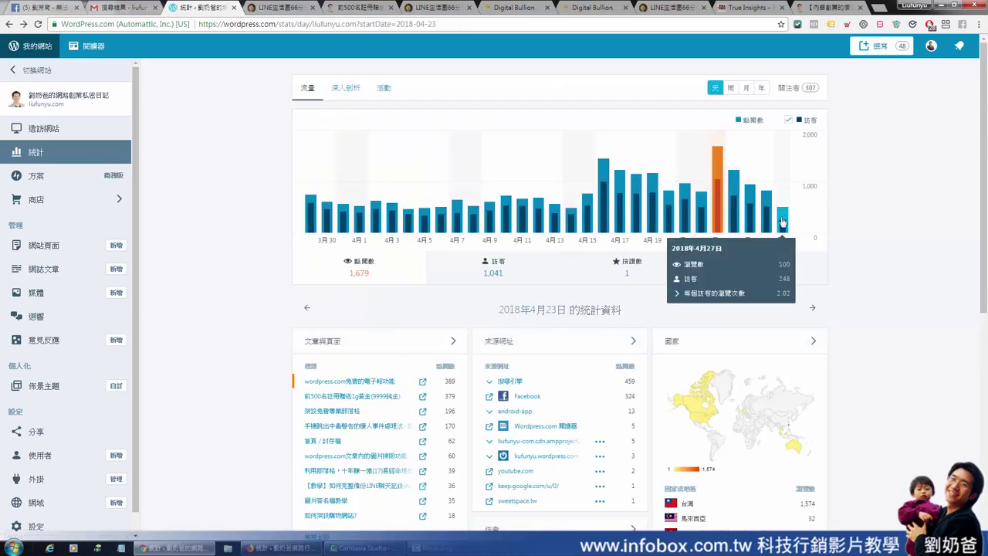
# Show the statistics for April 27 and open the detailed 點擊率 report for that day
pyautogui.click(782, 222)
pyautogui.scroll(-4, 739, 400)
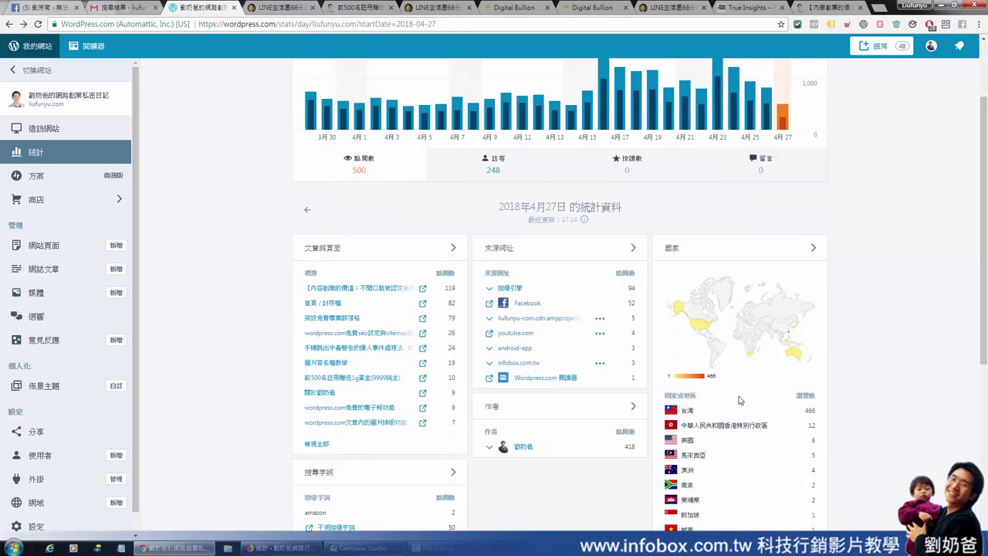
pyautogui.scroll(-1, 774, 430)
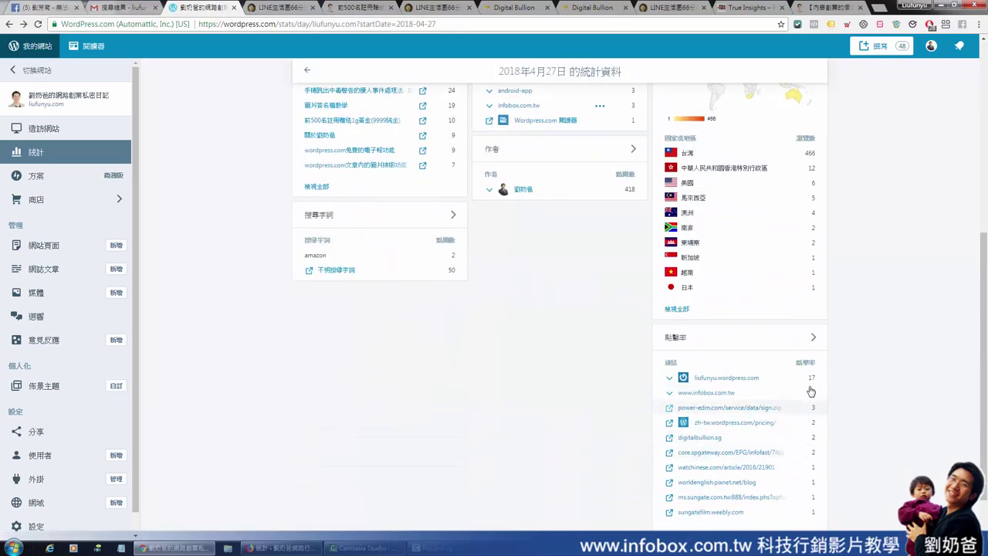
pyautogui.click(812, 341)
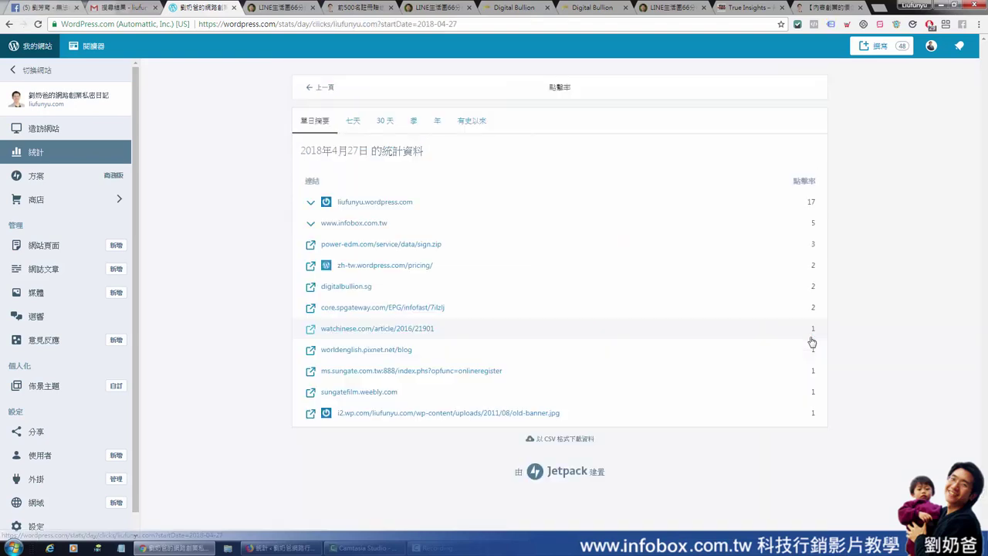
# Compare the 七天, 30 天 and 季 summaries of the 點擊率 report and go back to the April 27 overview
pyautogui.click(354, 124)
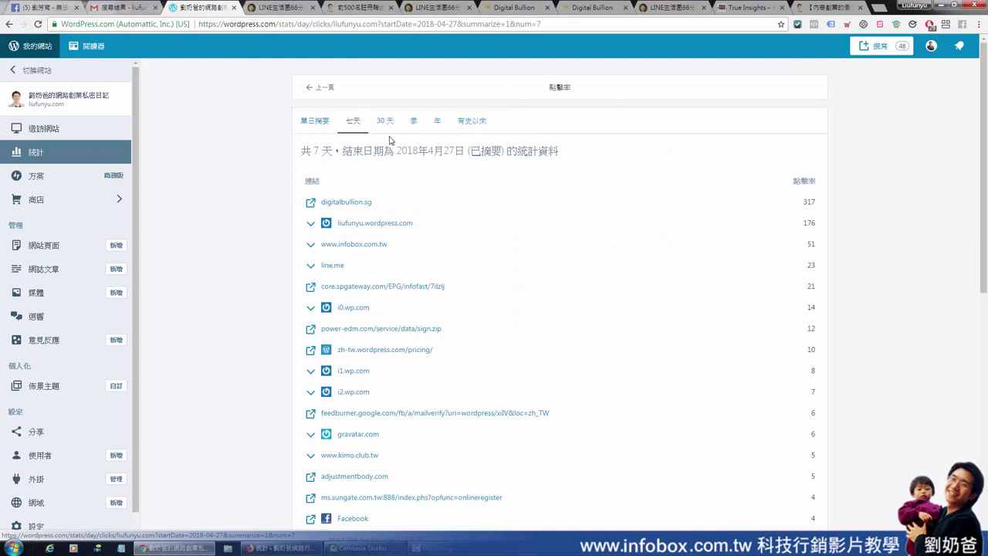
pyautogui.click(388, 125)
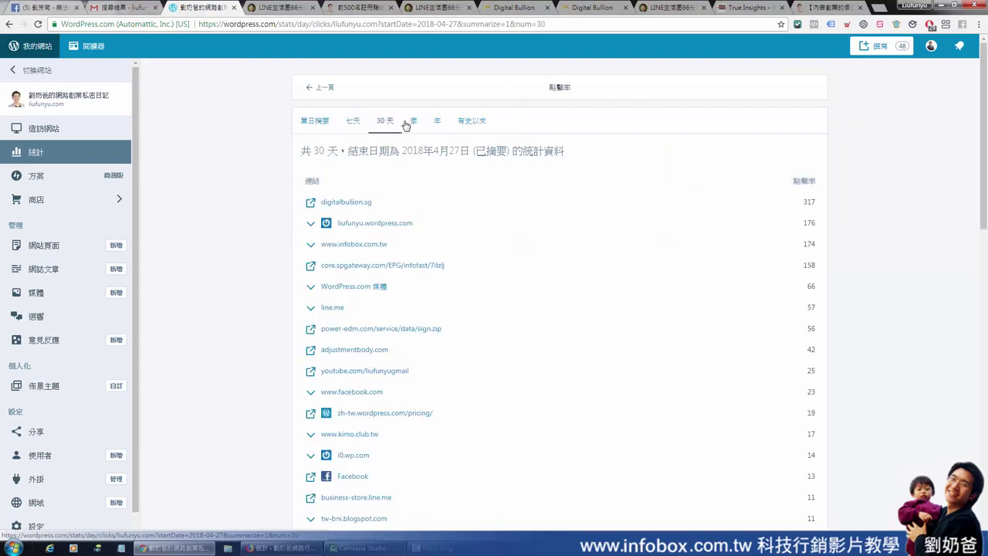
pyautogui.click(415, 124)
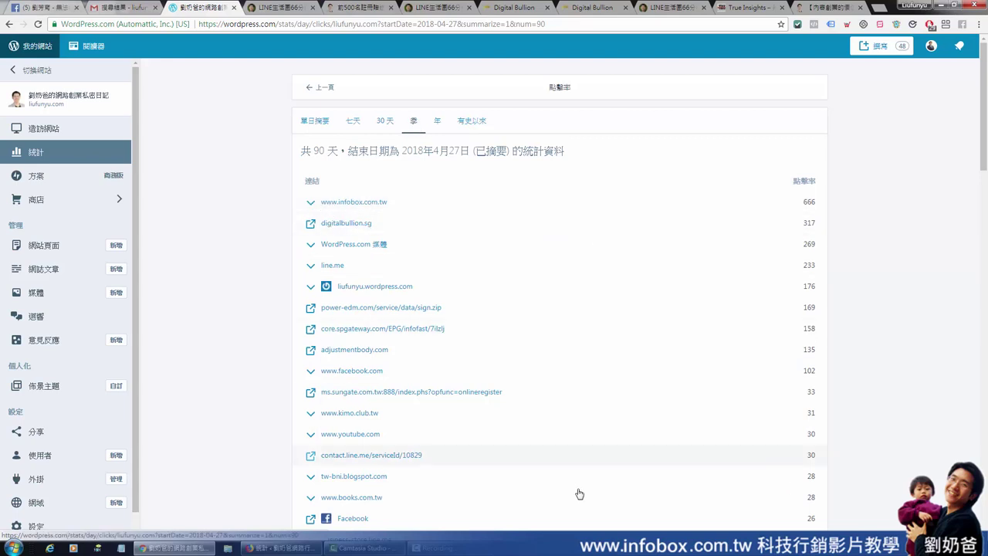
pyautogui.click(323, 87)
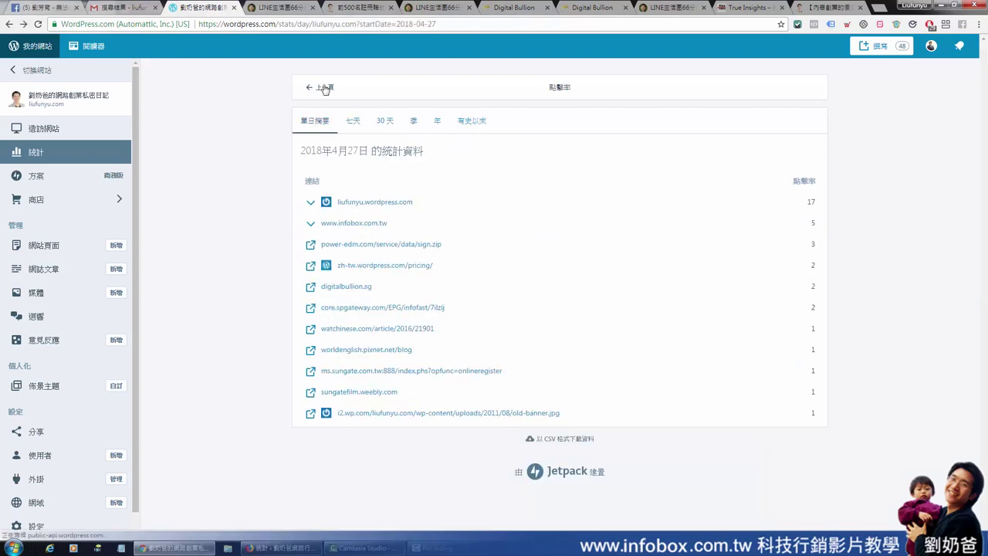
pyautogui.click(324, 88)
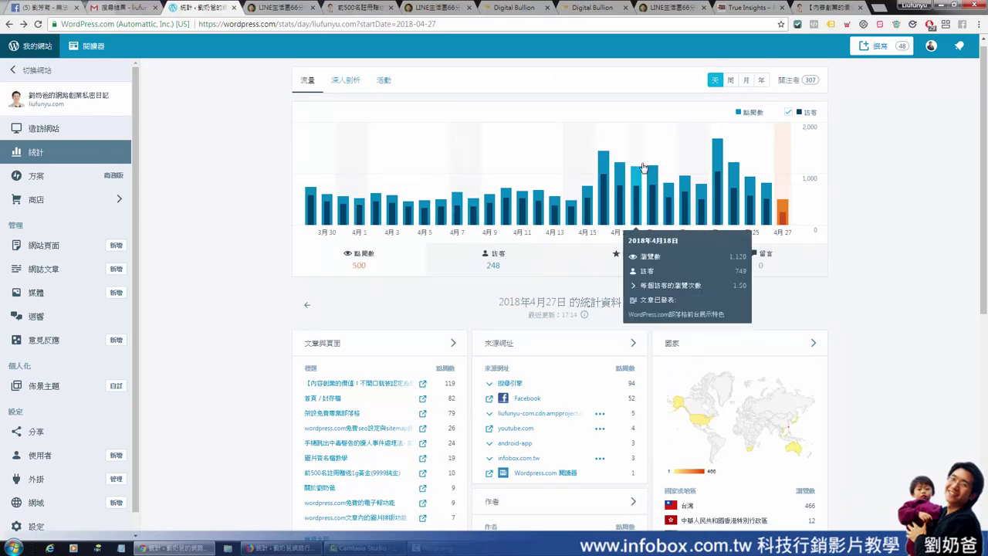
pyautogui.moveTo(643, 189)
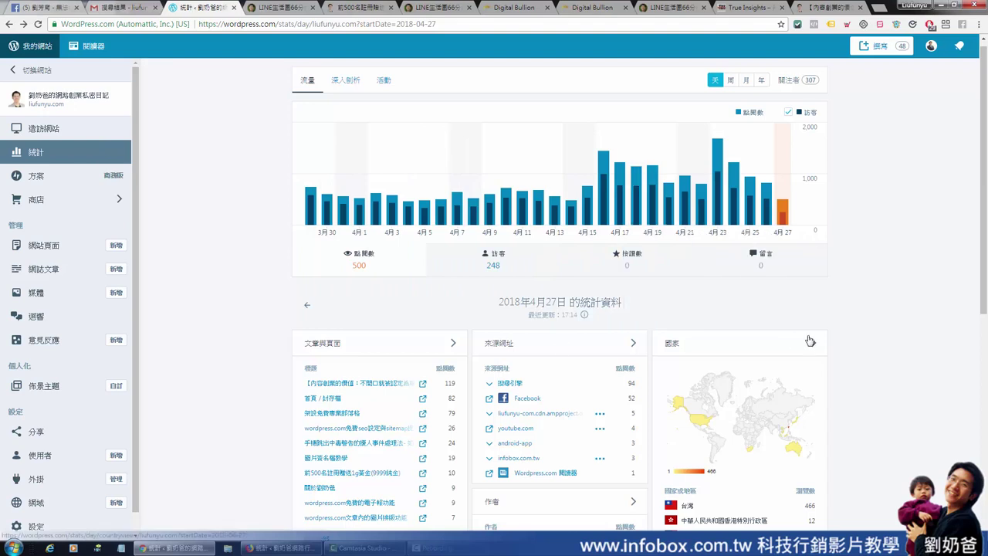